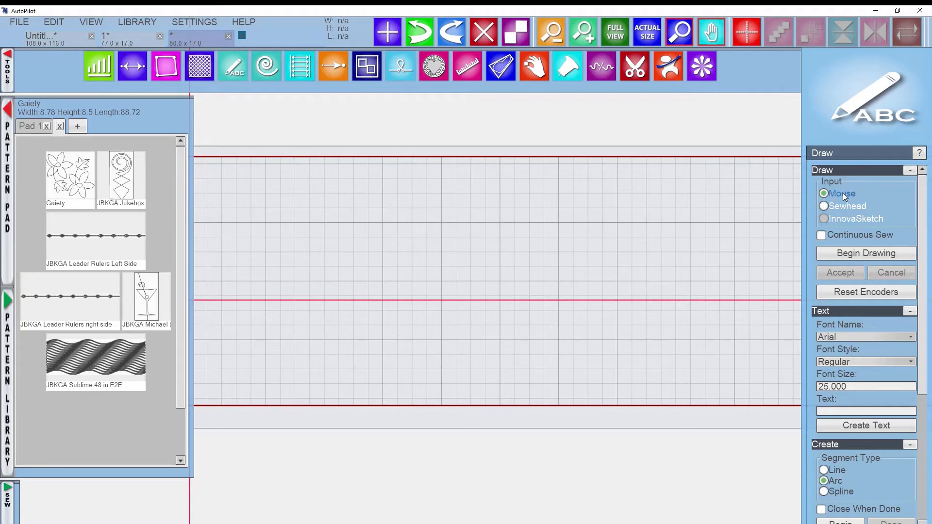
Draw the word "Mom" freehand in cursive with mouse input, about 24.6 wide and 7.2 high, and accept the drawing.
click(861, 252)
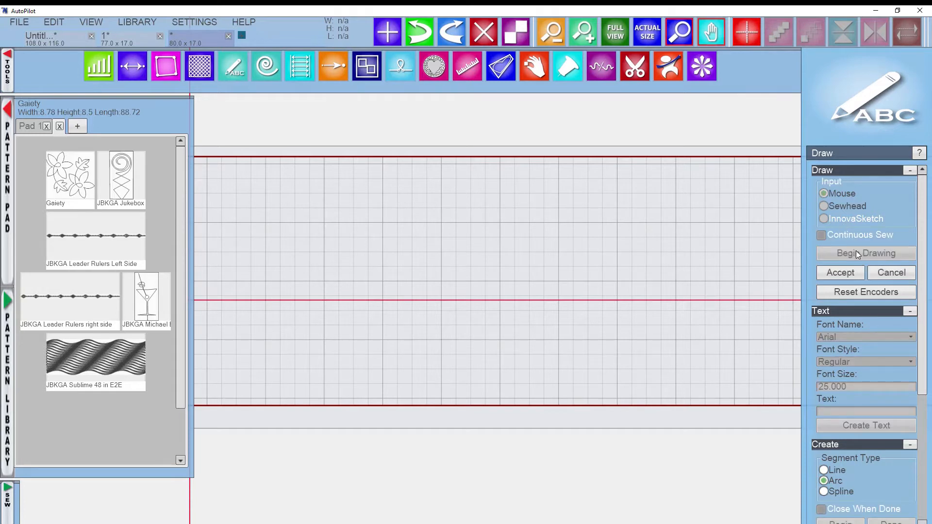
mouse_move(285, 313)
mouse_down()
mouse_move(339, 224)
mouse_move(375, 214)
mouse_move(430, 257)
mouse_move(510, 276)
mouse_move(644, 250)
mouse_up()
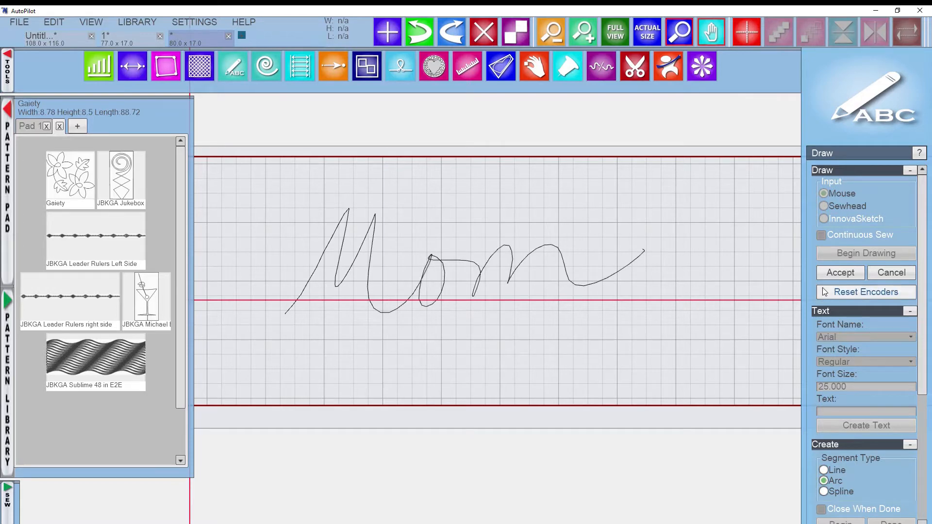
click(851, 273)
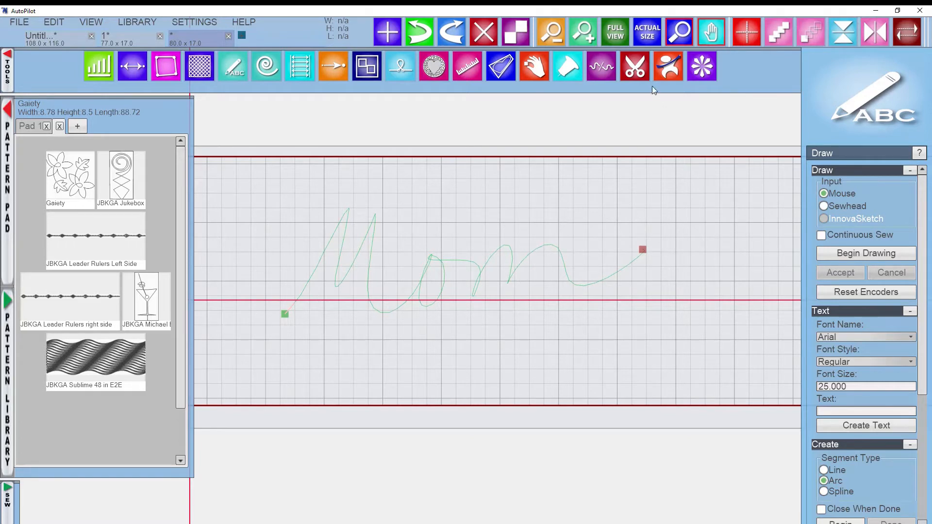
Scale the drawn word "Mom" proportionally with Transform to about 13.8 wide and 4.1 high.
click(671, 67)
click(541, 248)
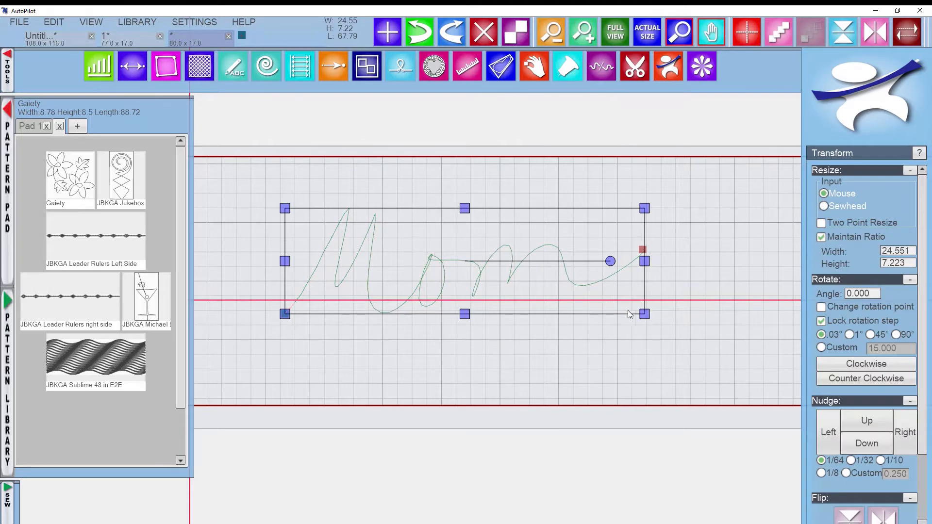
drag(643, 313, 493, 266)
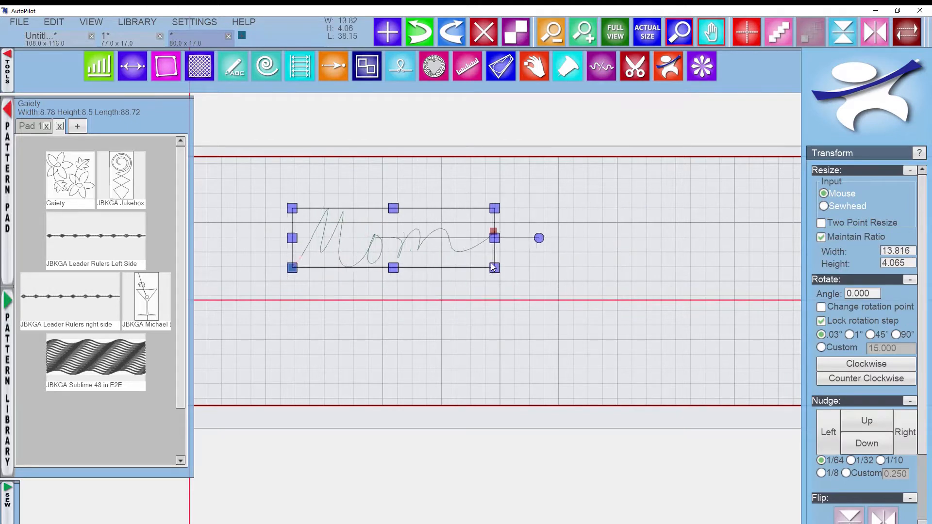
Simplify the points of the tail segment at the end of "Mom" at the default reduction level and accept the result.
scroll(398, 282, up, 3)
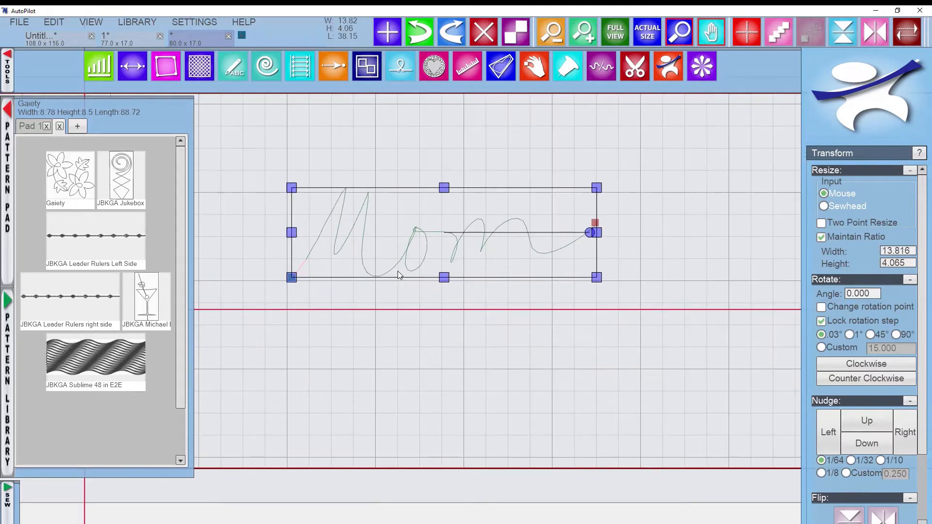
scroll(403, 249, up, 1)
scroll(393, 246, up, 3)
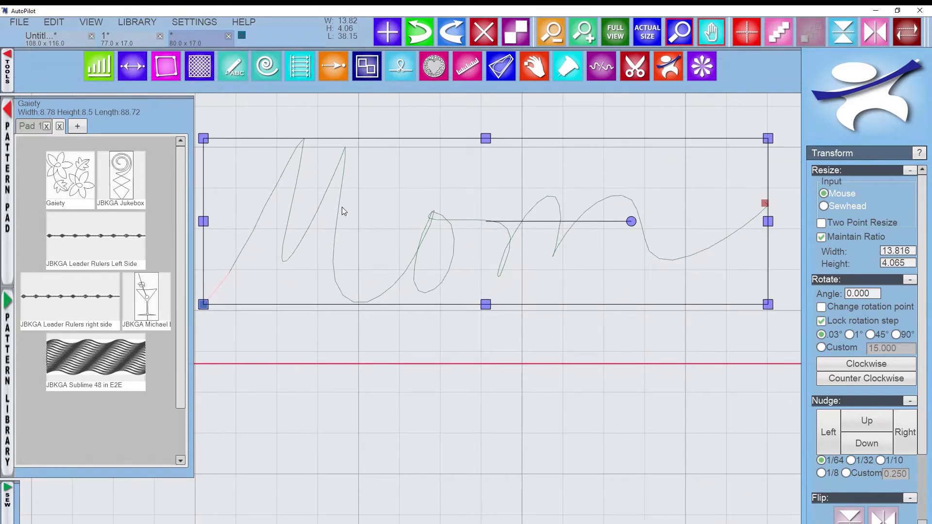
click(231, 68)
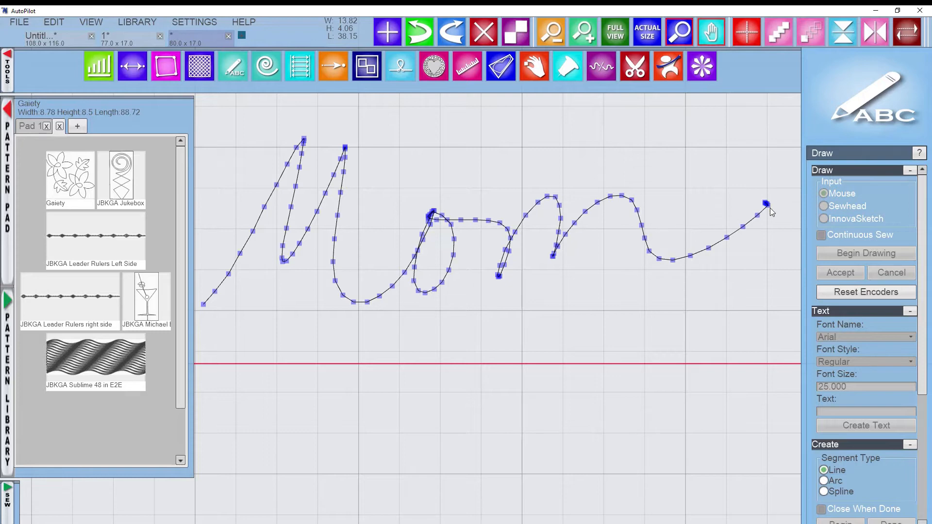
scroll(850, 325, down, 1)
scroll(850, 326, down, 3)
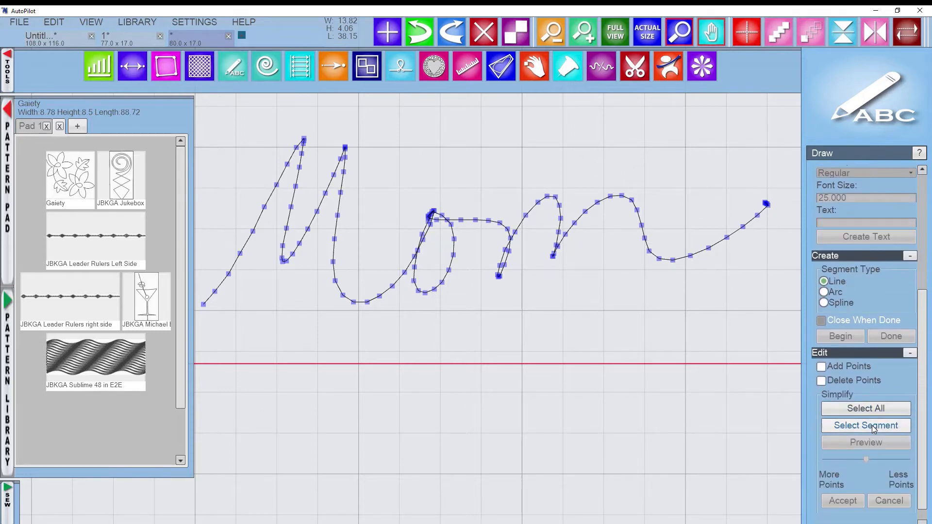
click(874, 426)
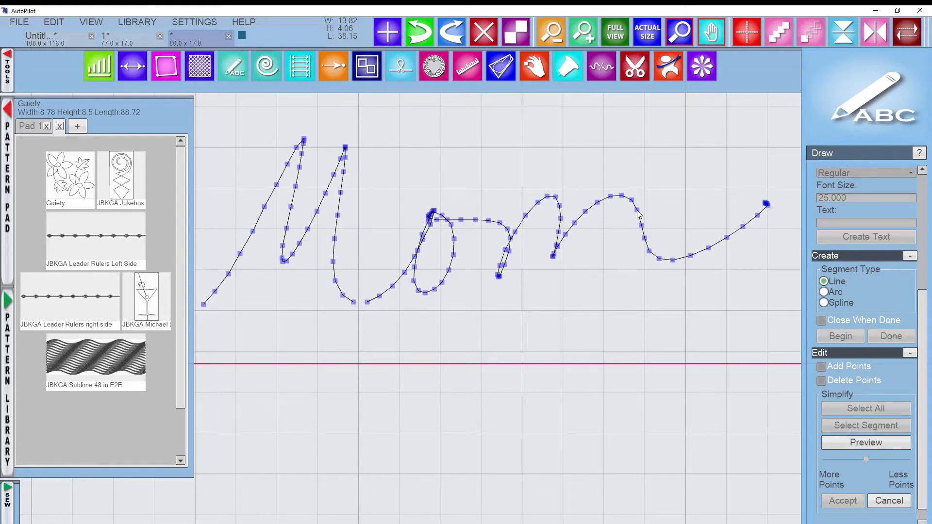
click(766, 205)
click(850, 442)
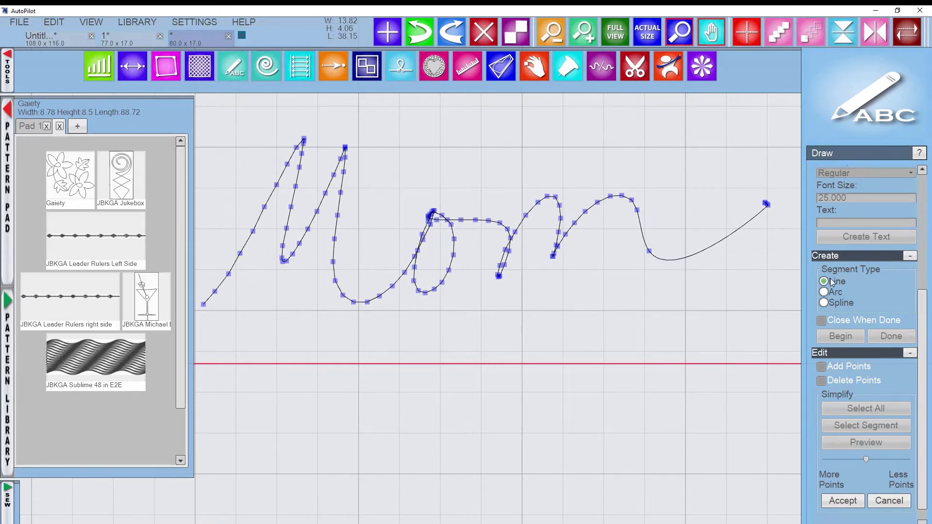
click(842, 501)
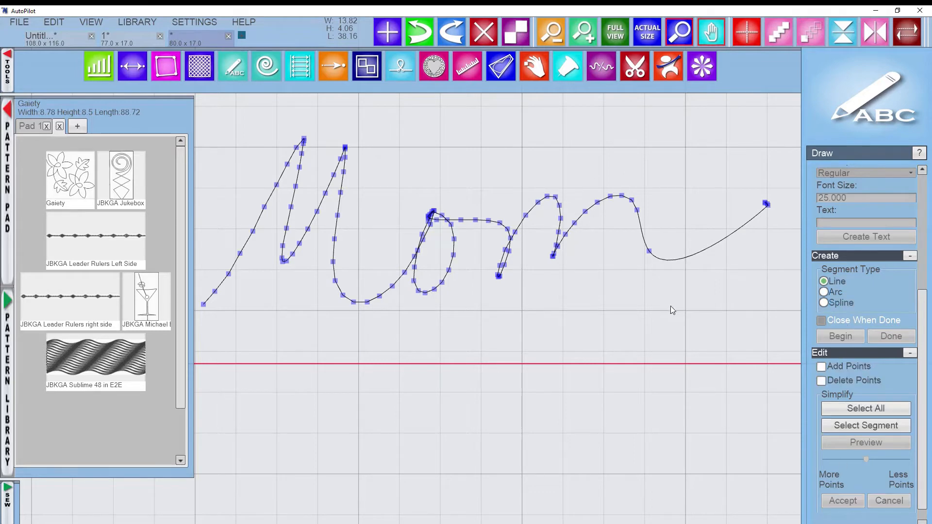
Deepen the tail curve of the last letter by pulling down the curve handle at its starting point, and deselect the word.
click(649, 251)
drag(673, 284, 682, 301)
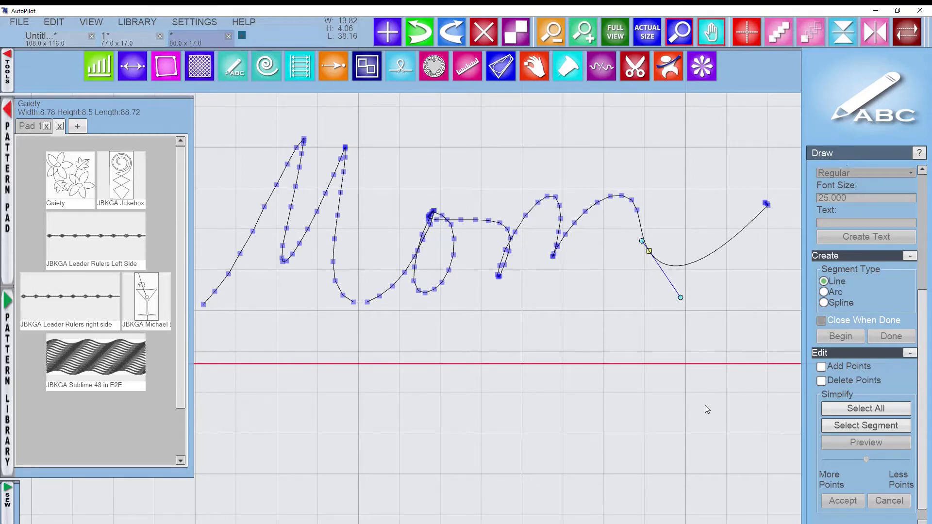
scroll(705, 405, down, 2)
click(696, 378)
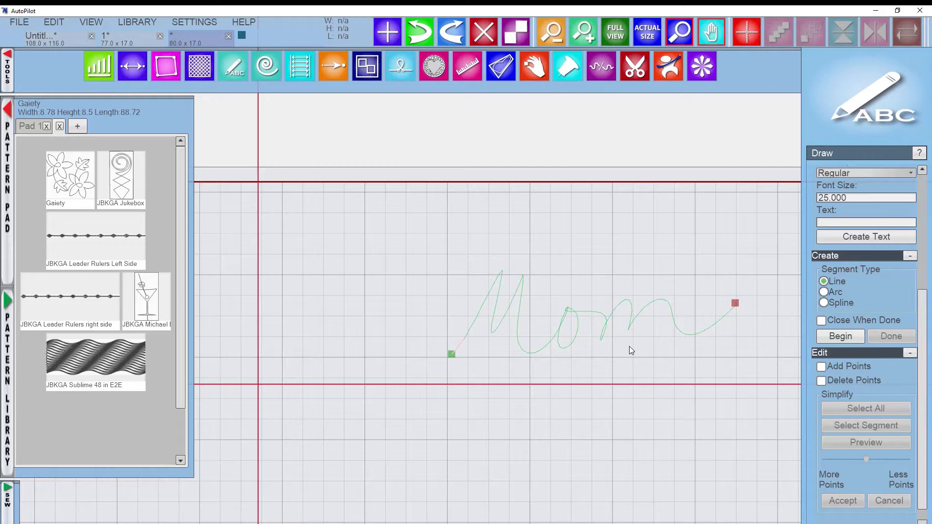
drag(629, 348, 559, 328)
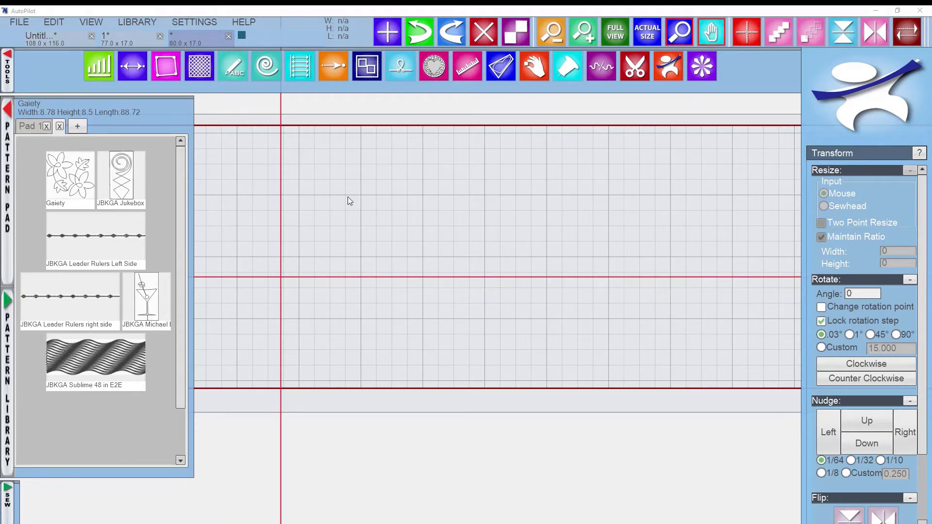
Open the font name list for drawn text and browse the available fonts.
click(223, 69)
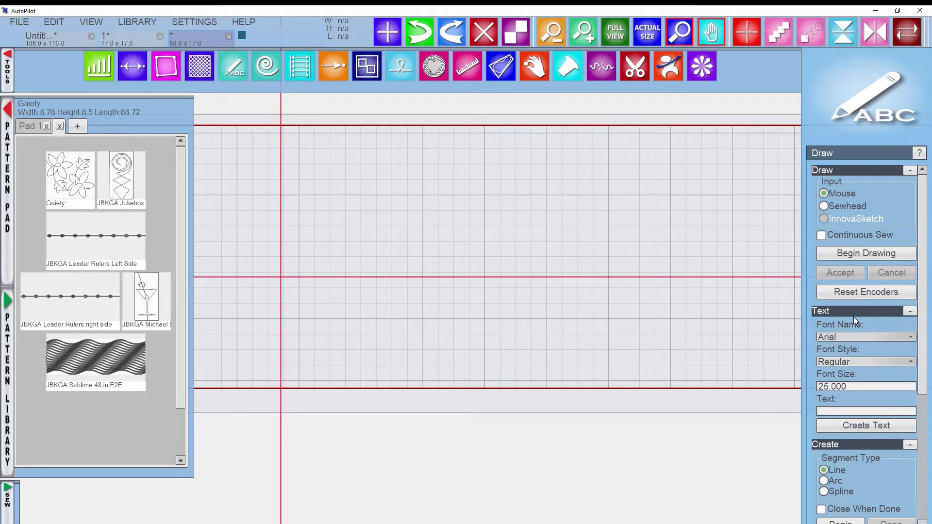
click(864, 337)
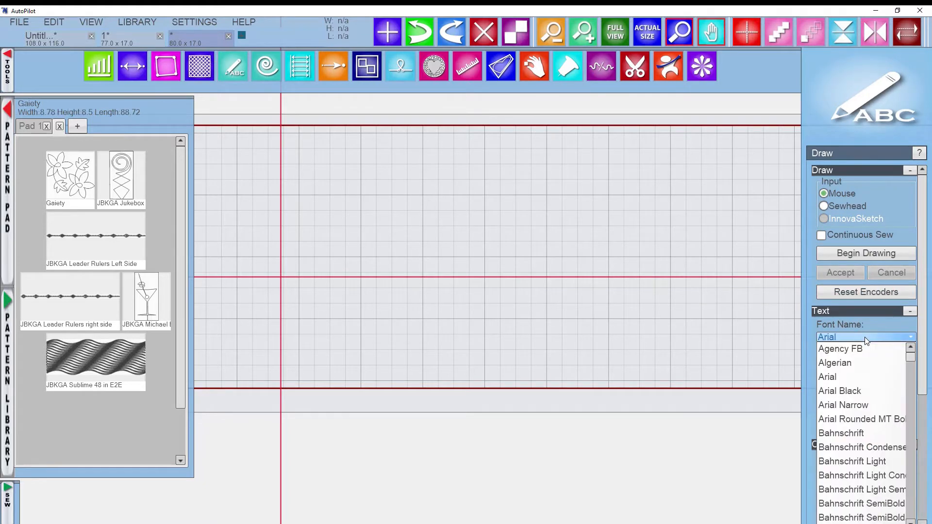
scroll(842, 486, down, 4)
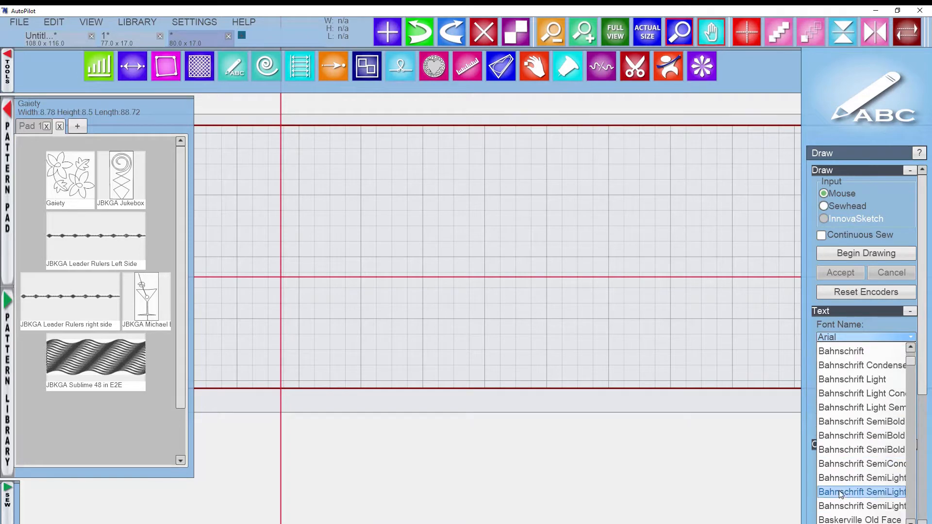
scroll(841, 491, down, 4)
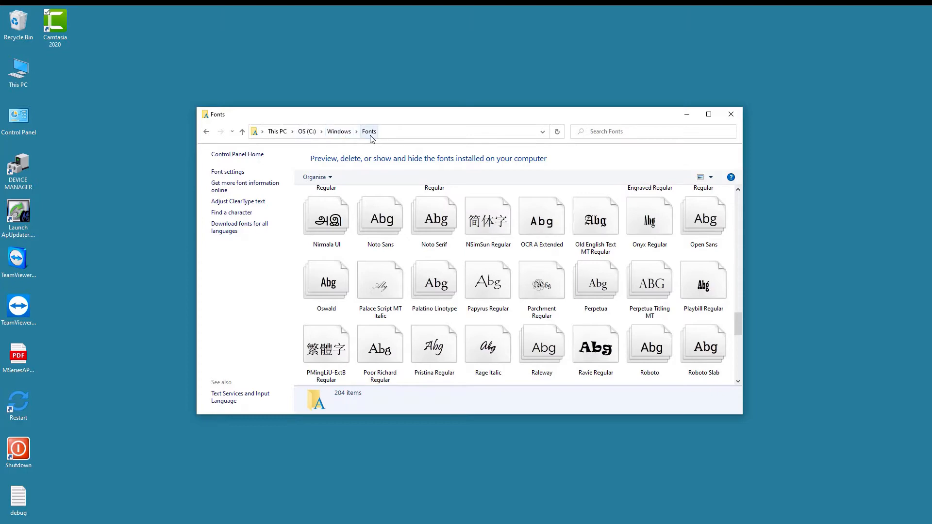
Look through the installed fonts in the Windows Fonts folder and return to AutoPilot.
scroll(488, 254, down, 10)
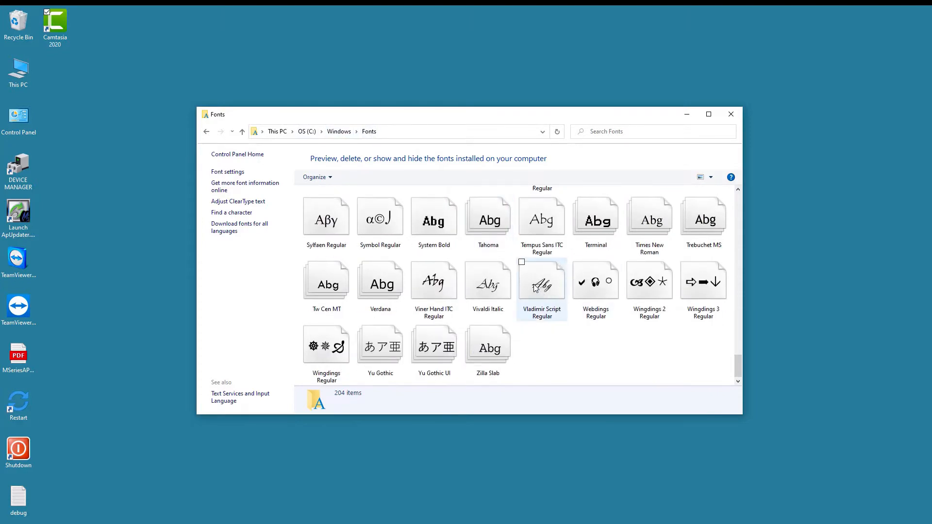
scroll(535, 286, up, 15)
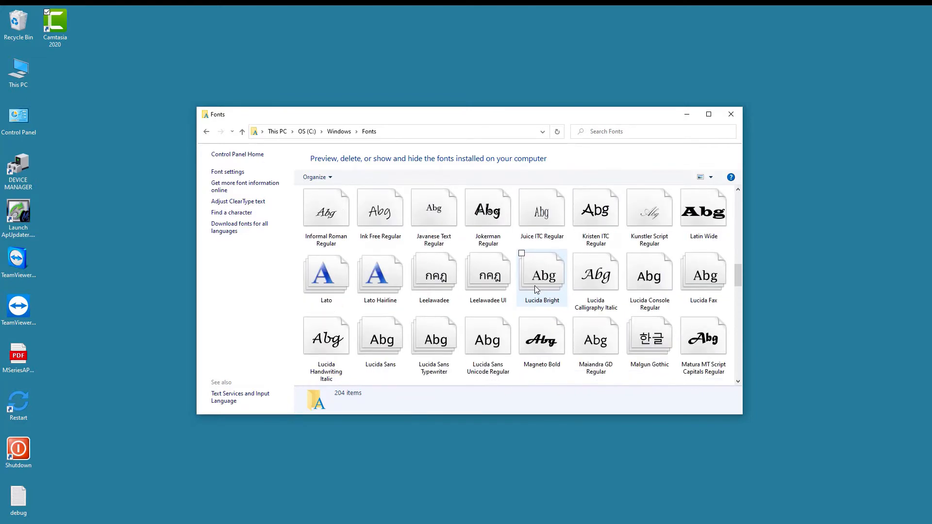
scroll(534, 285, up, 5)
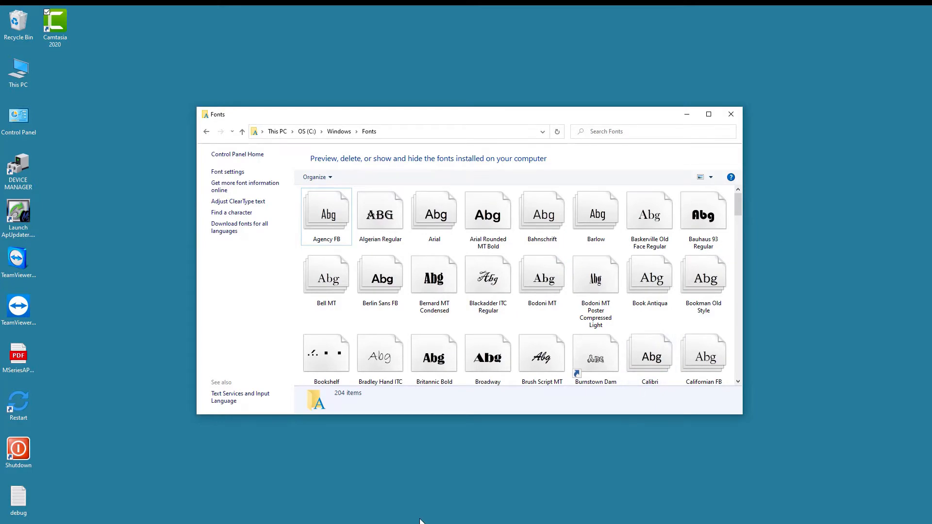
click(279, 518)
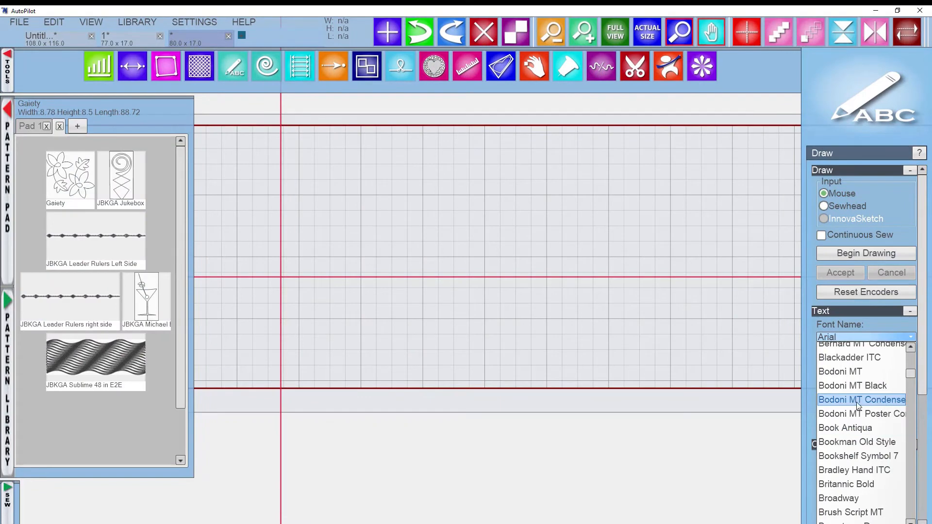
Set the text font to Bauhaus 93 and create the text "Sew".
scroll(857, 381, up, 2)
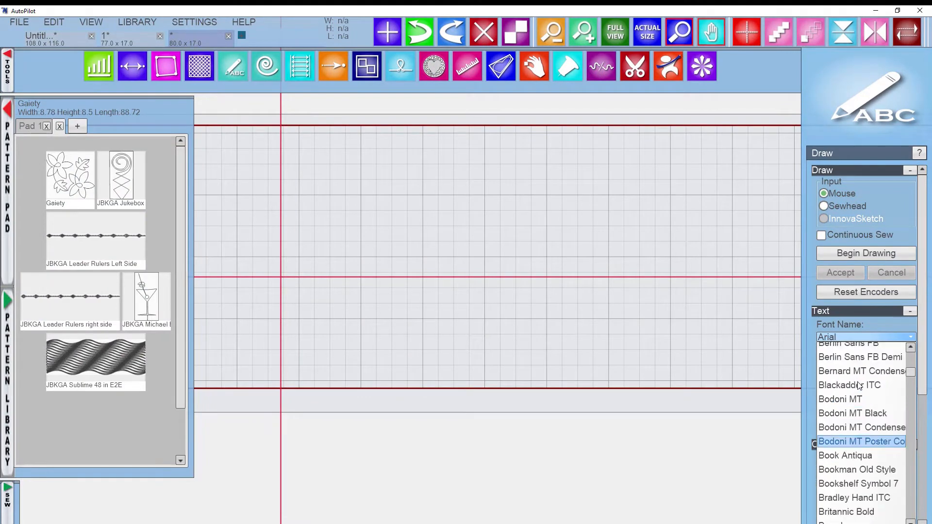
scroll(857, 383, up, 4)
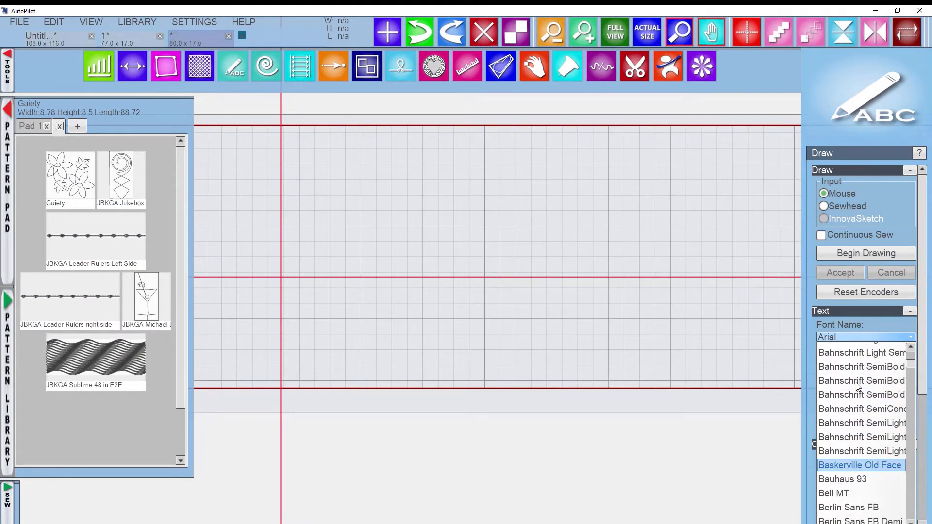
click(854, 480)
click(838, 412)
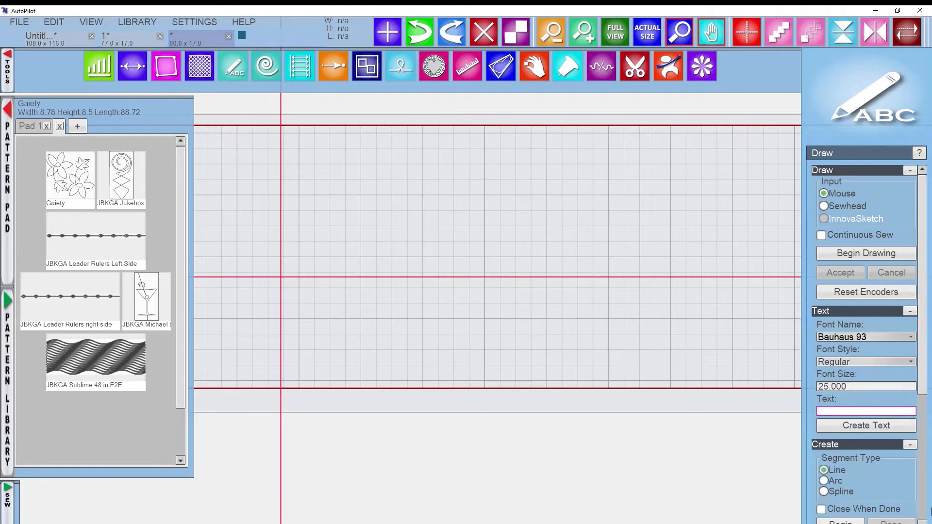
text(Sew)
click(848, 428)
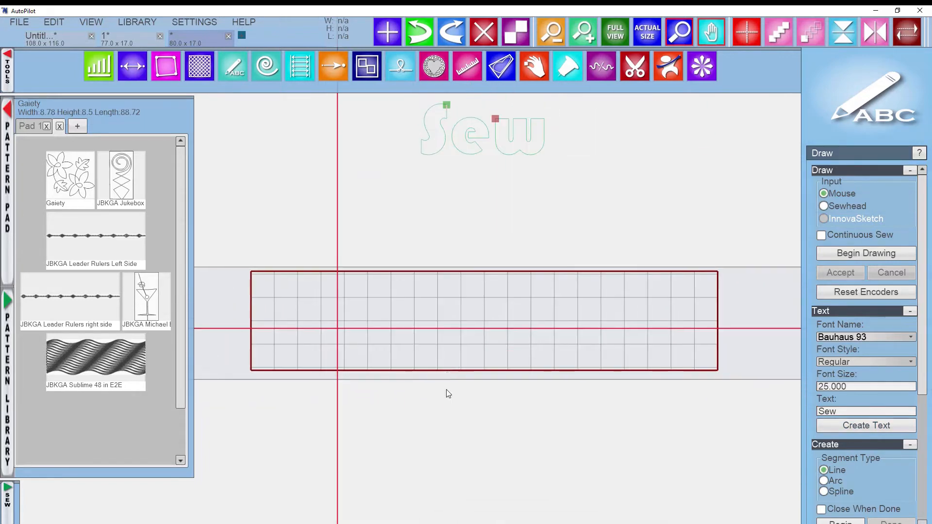
Move the "Sew" text down into the quilting area outlined in red with Transform and deselect it.
drag(598, 224, 451, 160)
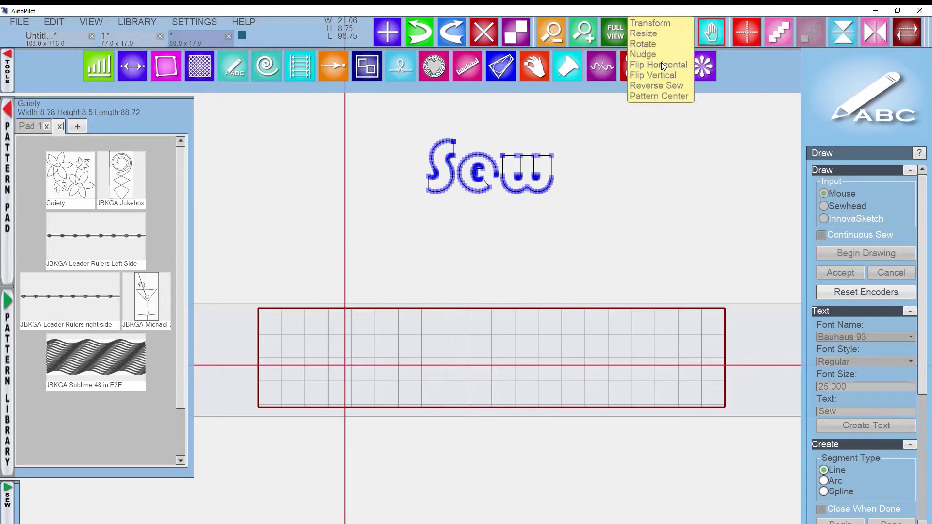
click(663, 65)
drag(515, 175, 469, 365)
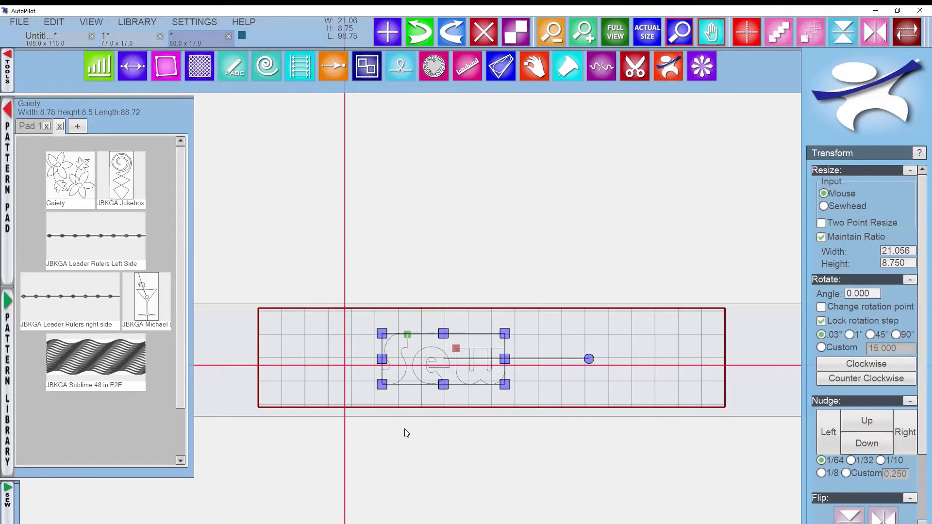
scroll(405, 426, up, 5)
scroll(445, 377, up, 1)
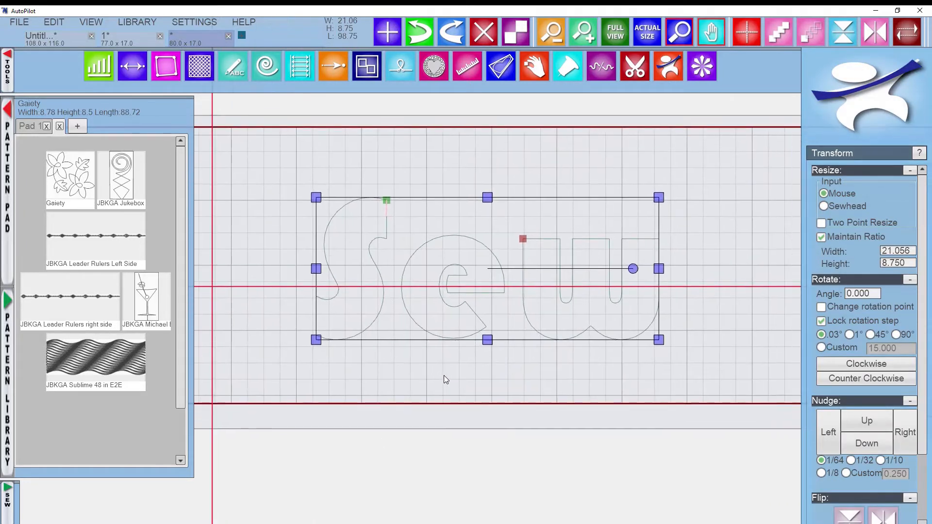
scroll(435, 370, up, 2)
click(444, 385)
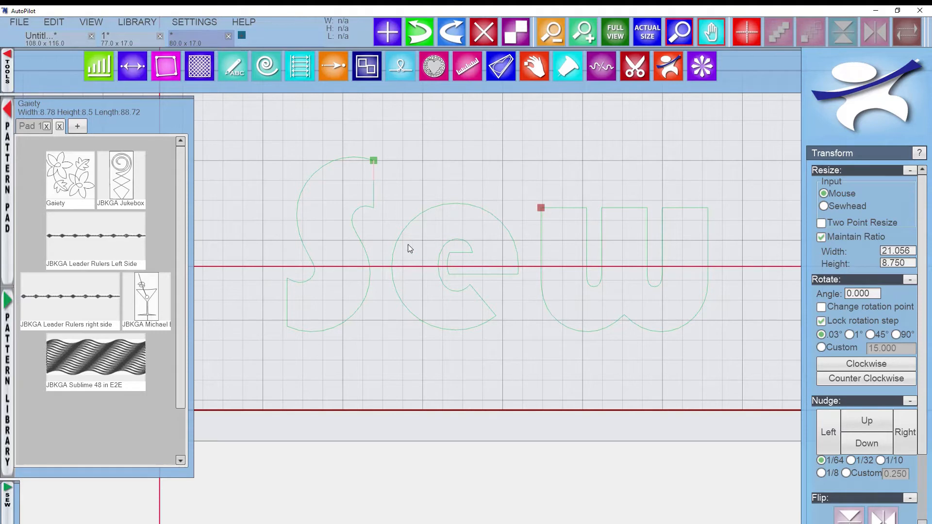
Ungroup the "Sew" text and try to move the letter "e" on its own slightly to the left.
click(382, 256)
right_click(427, 267)
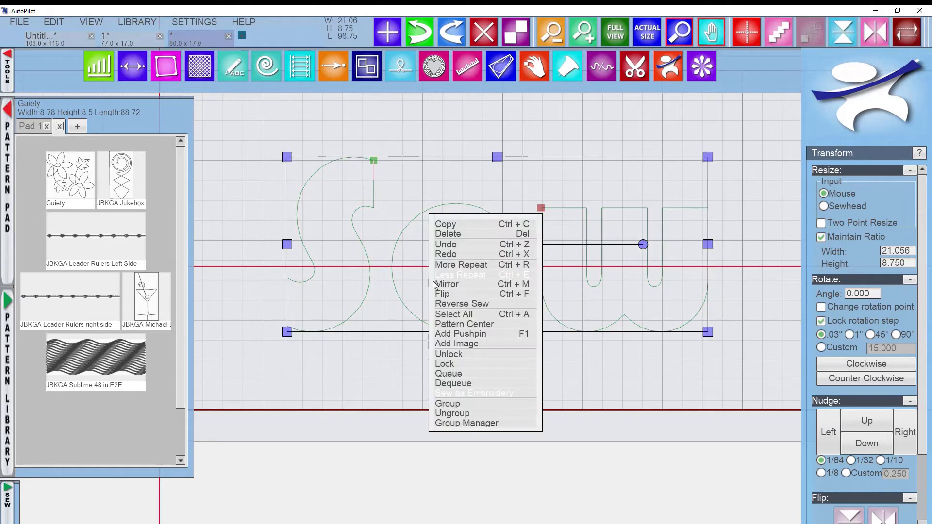
click(472, 413)
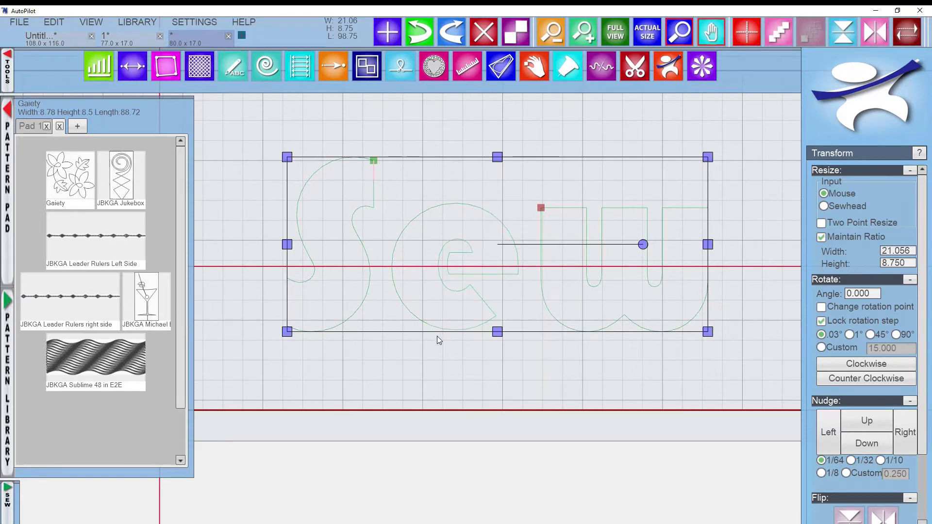
click(464, 350)
click(444, 290)
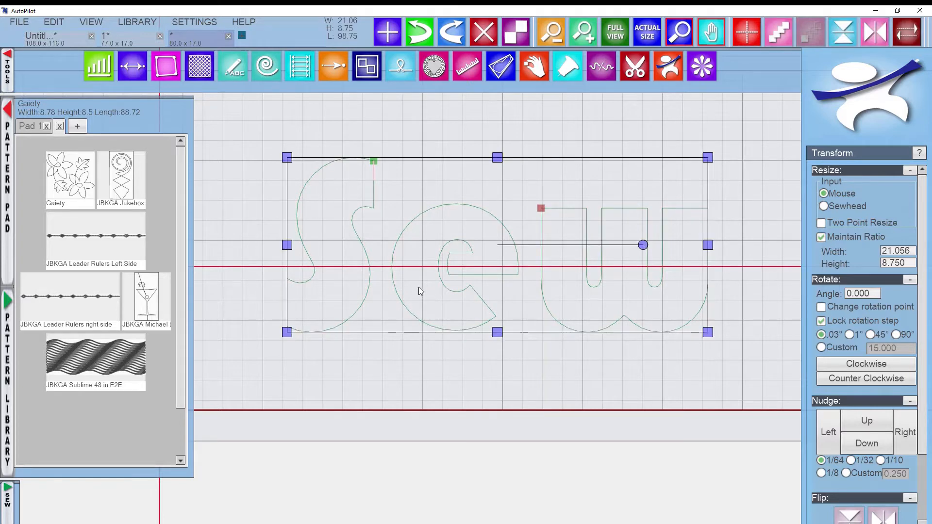
drag(444, 291, 422, 288)
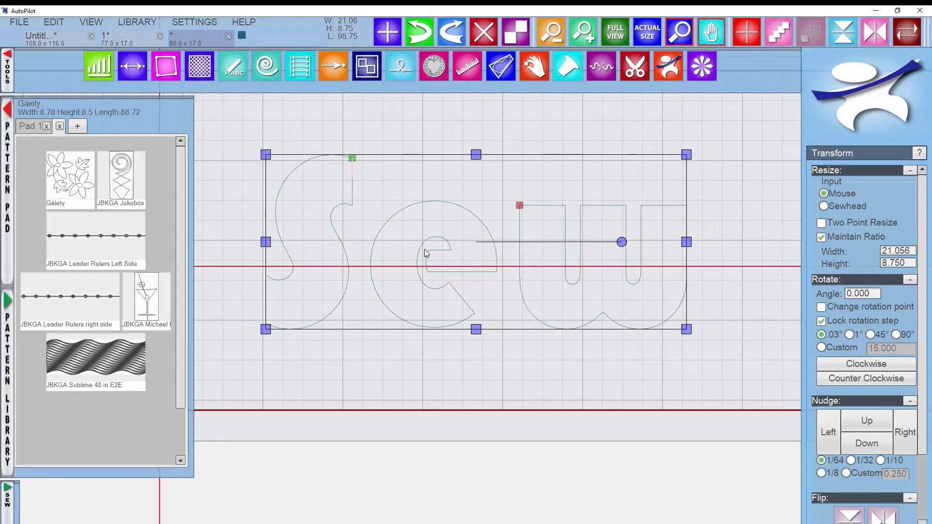
In Draw, move the point at the upper-right tip of the "S" slightly down off the start point, and deselect the text.
scroll(319, 156, up, 3)
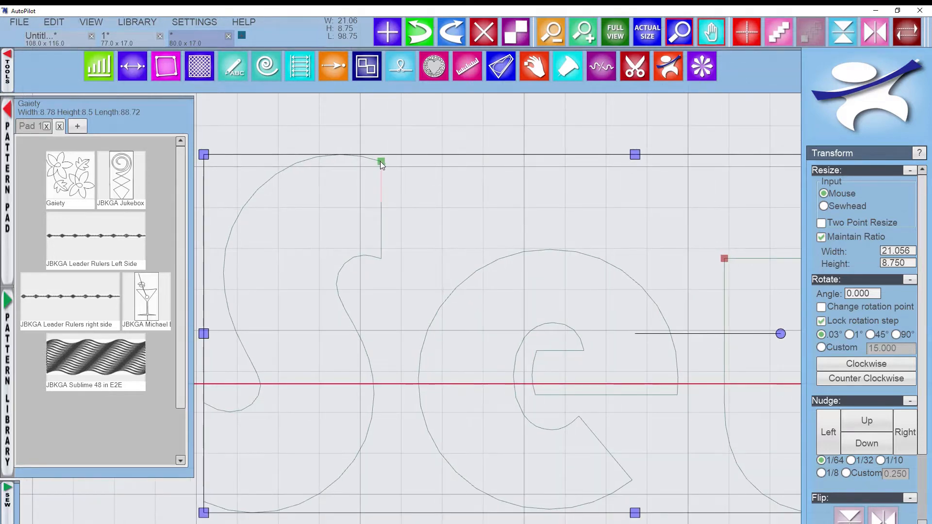
scroll(406, 208, down, 2)
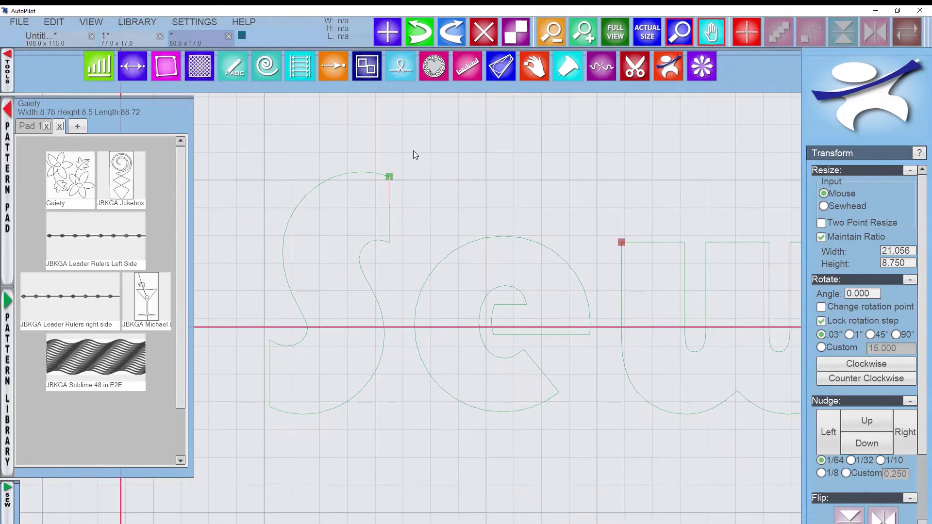
click(232, 69)
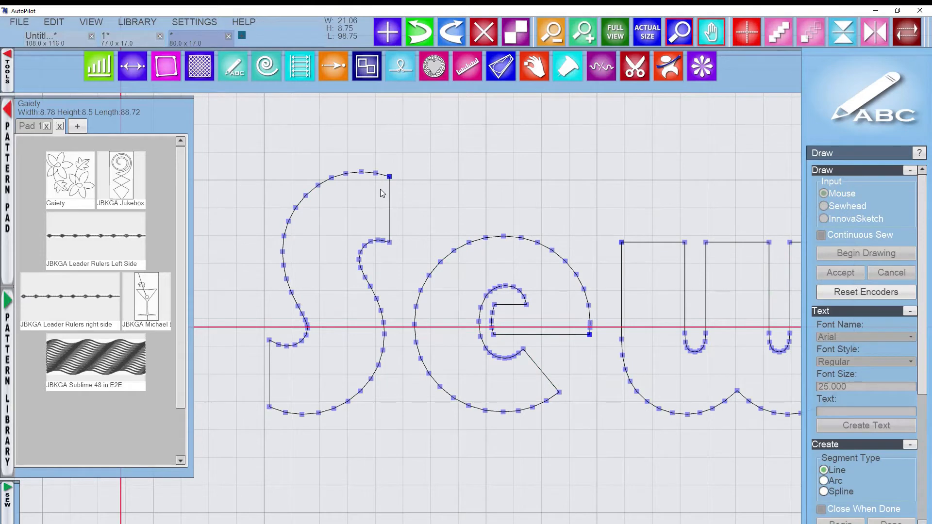
scroll(380, 189, up, 3)
mouse_move(398, 170)
mouse_down()
mouse_move(418, 182)
mouse_move(401, 179)
mouse_up()
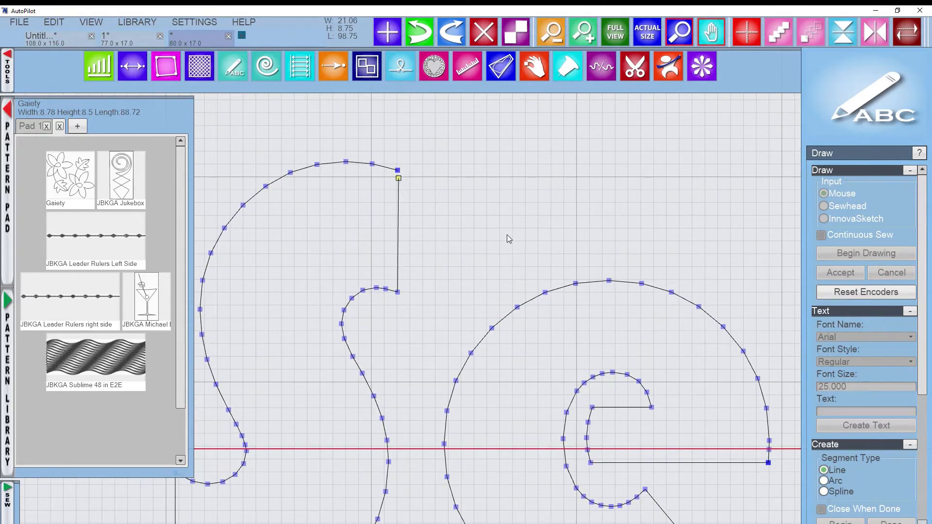
scroll(491, 225, down, 3)
scroll(488, 222, down, 1)
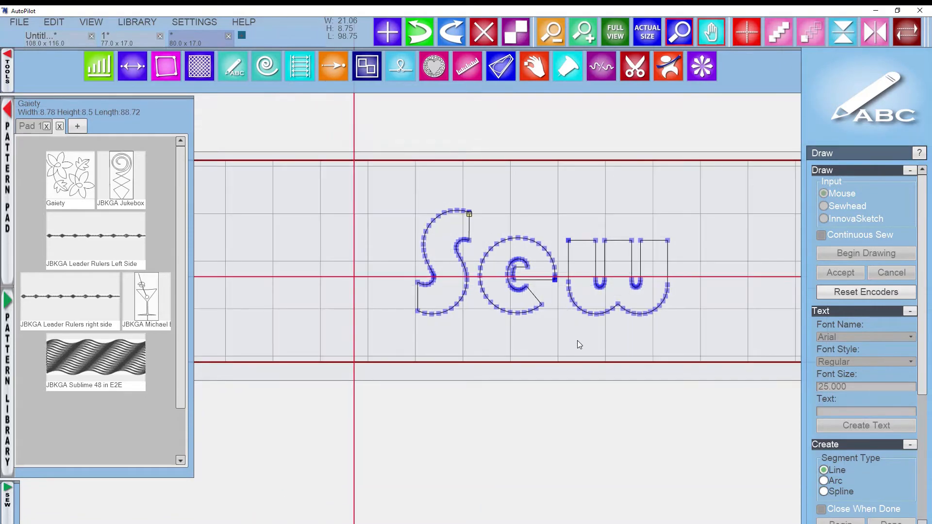
click(578, 340)
scroll(575, 334, down, 1)
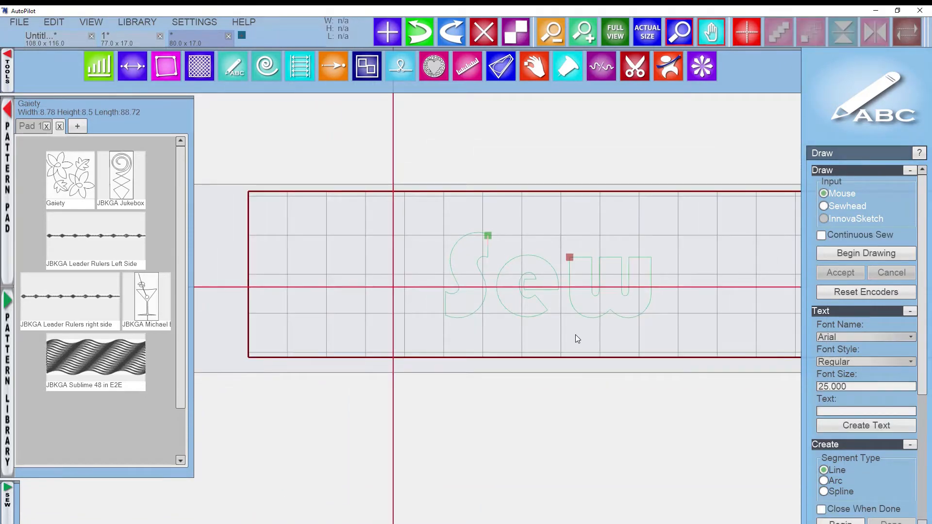
Move the letter "e" left until it sits directly beside the "S", and deselect it.
scroll(576, 335, down, 1)
drag(575, 335, 483, 334)
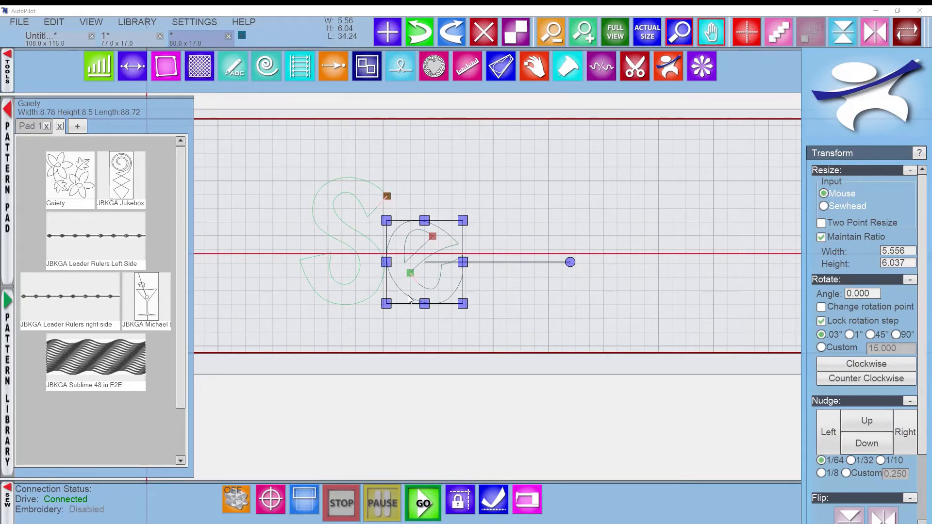
click(443, 330)
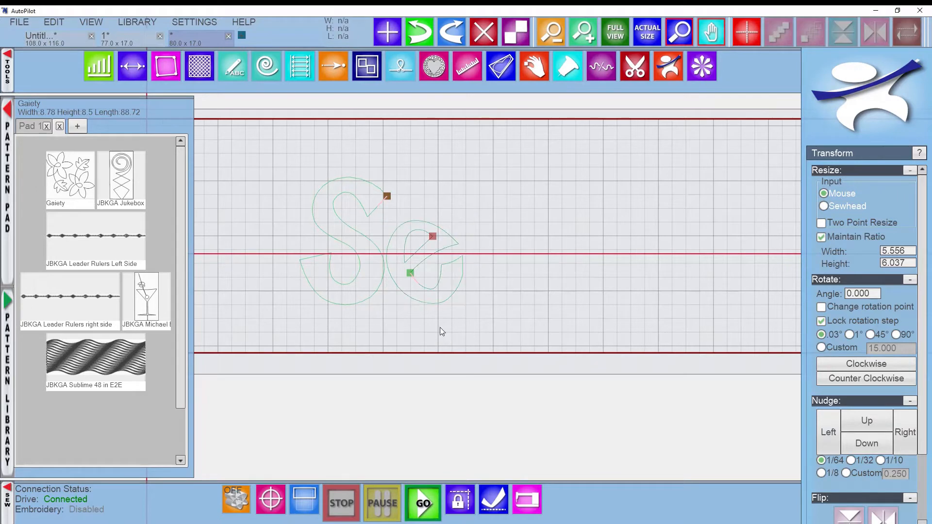
Create the text "w" in the Happy Sans font with Draw.
click(223, 66)
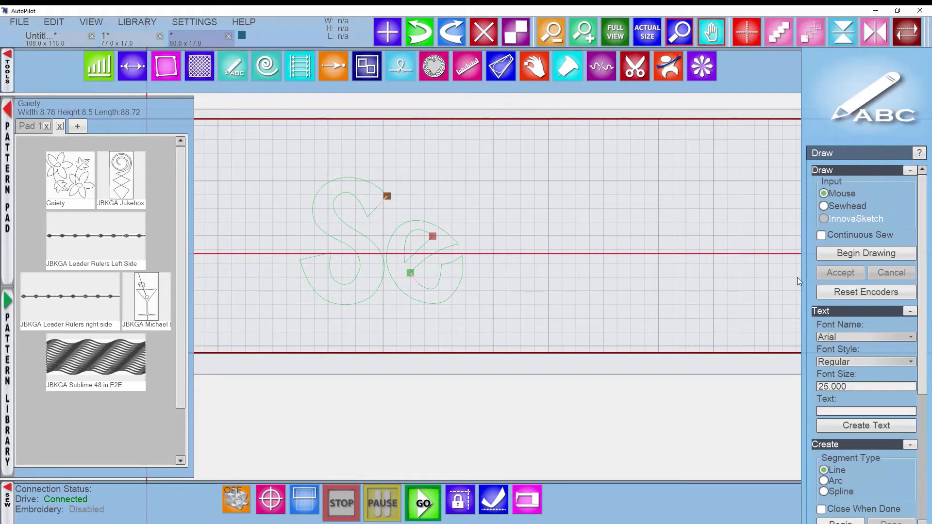
click(833, 411)
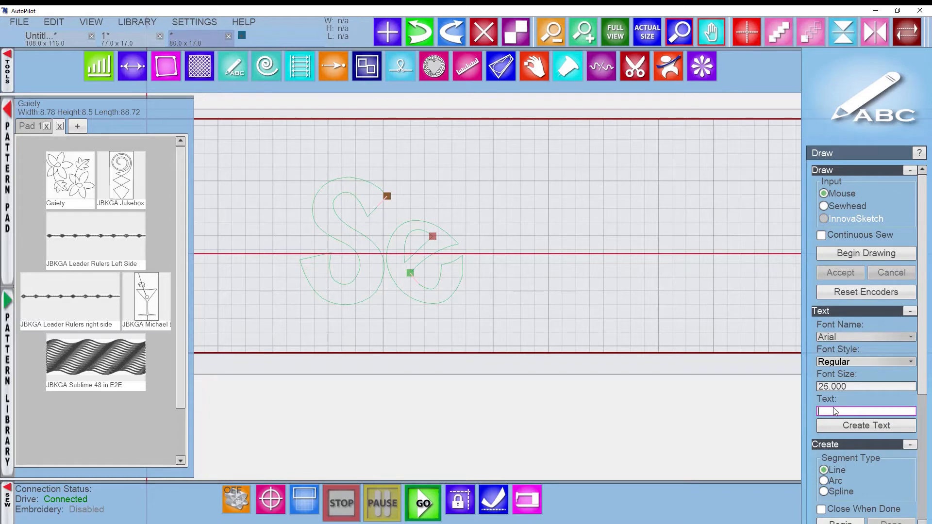
text(W)
click(902, 337)
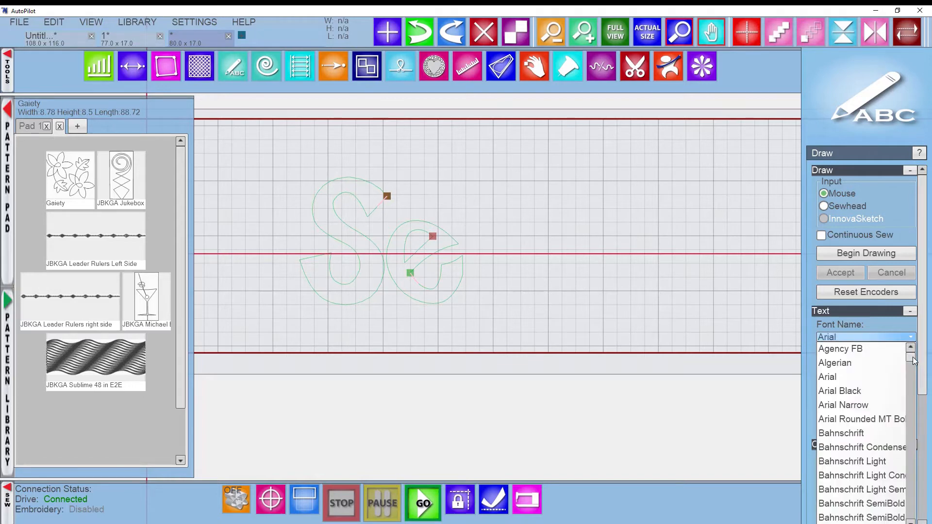
drag(910, 361, 913, 429)
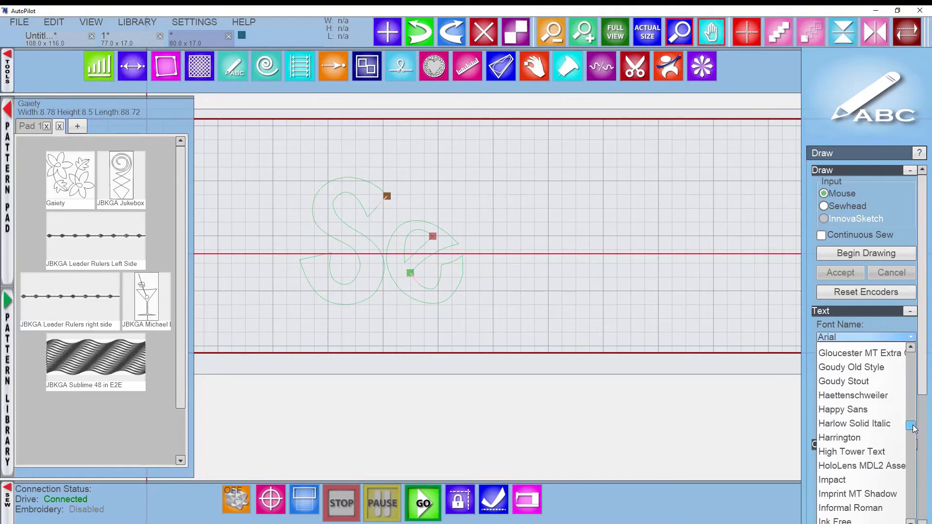
click(859, 409)
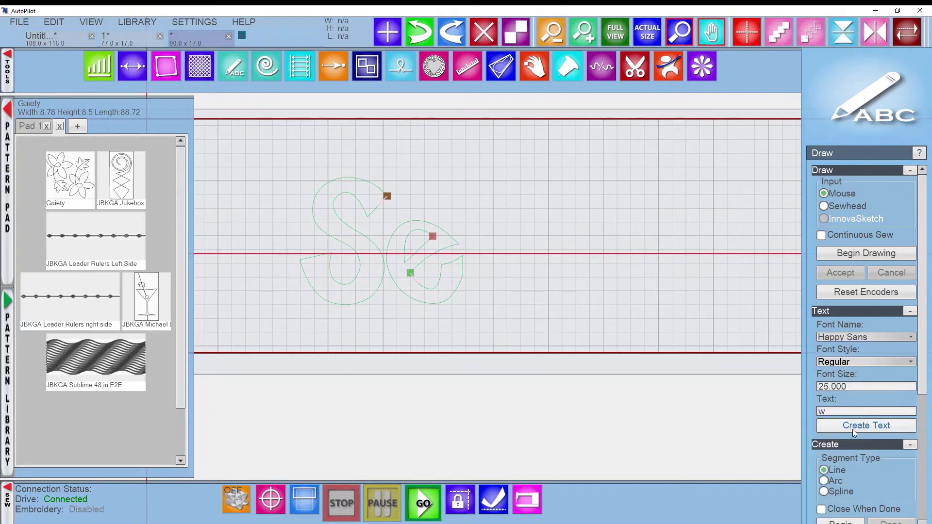
click(853, 429)
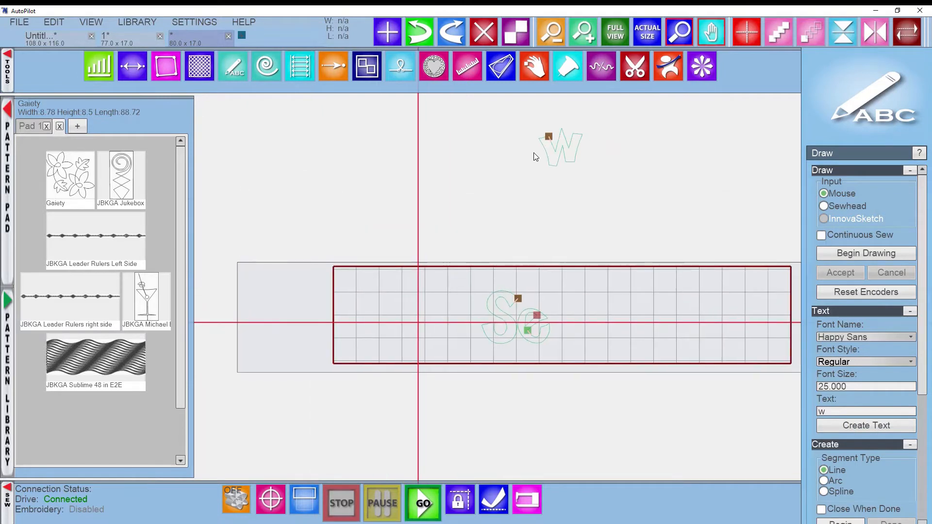
Move the "w" with Transform into the quilting area so it touches the right side of the "e", and deselect it.
click(535, 157)
click(578, 136)
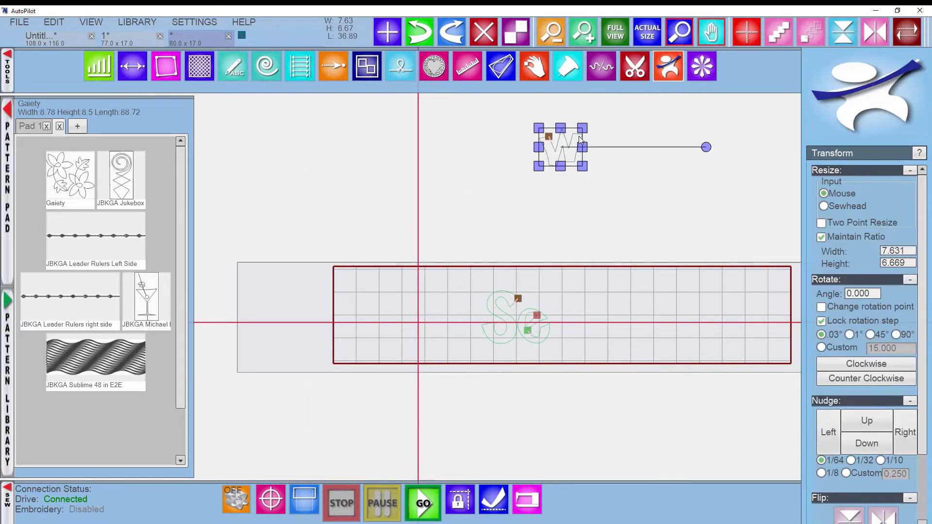
drag(578, 136, 526, 310)
scroll(596, 333, up, 2)
scroll(596, 333, up, 2)
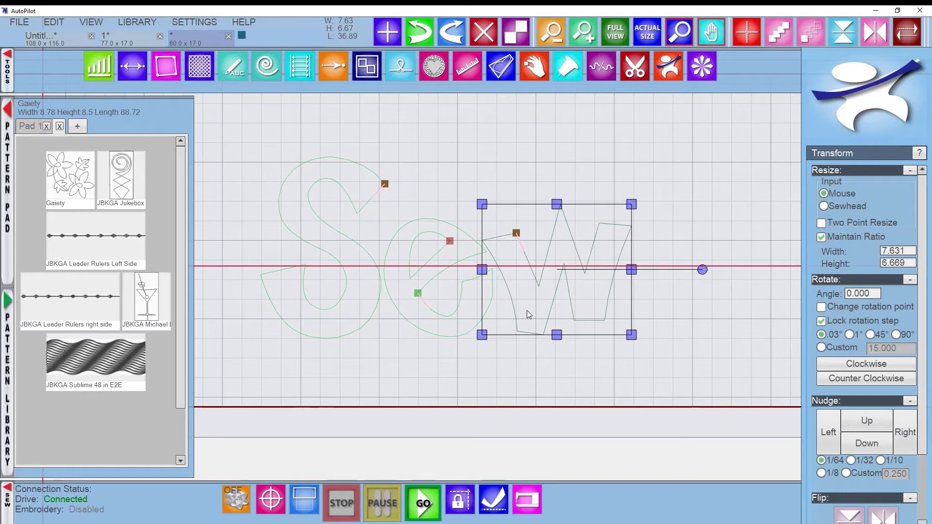
click(618, 373)
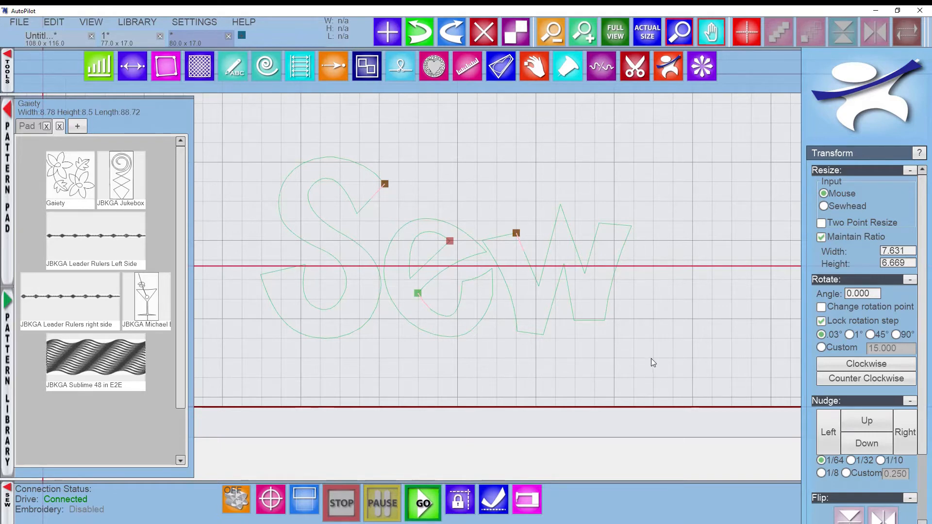
Select all three letters of "Sew", dequeue them and lock them in place.
drag(663, 361, 231, 148)
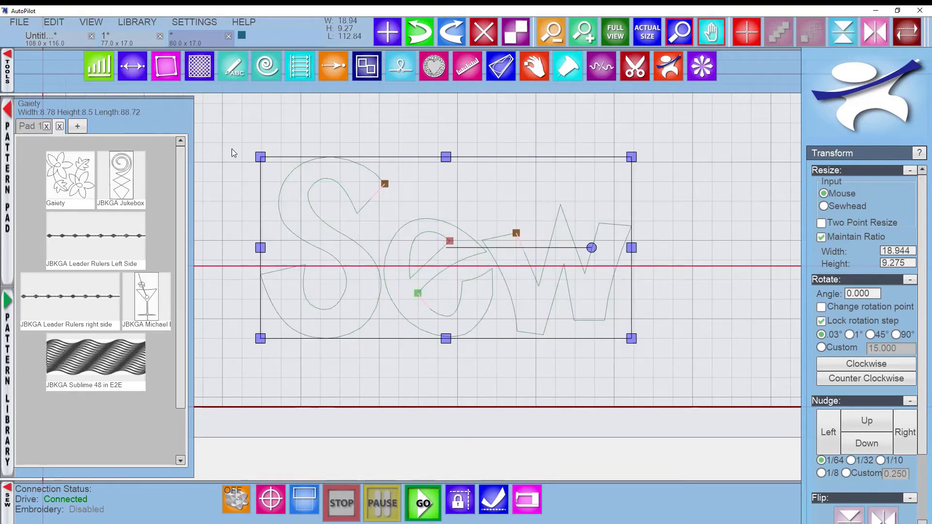
right_click(342, 202)
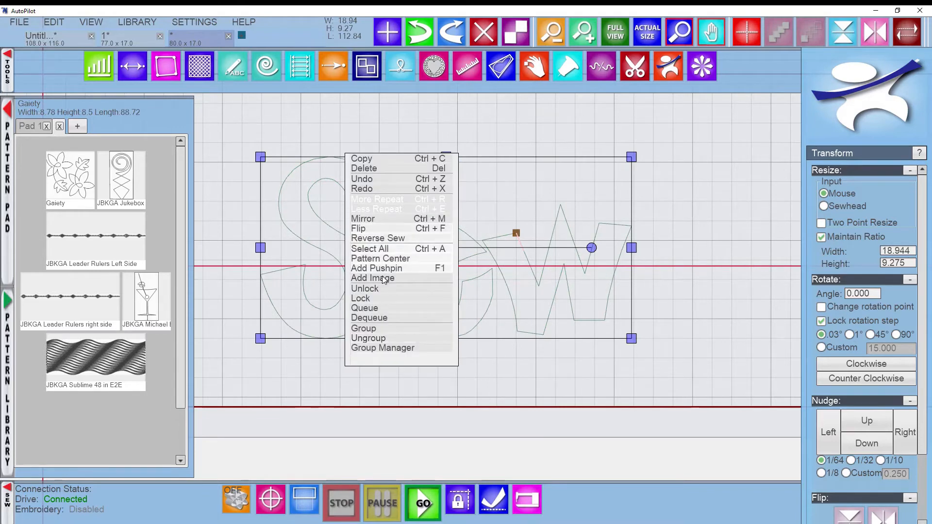
click(385, 318)
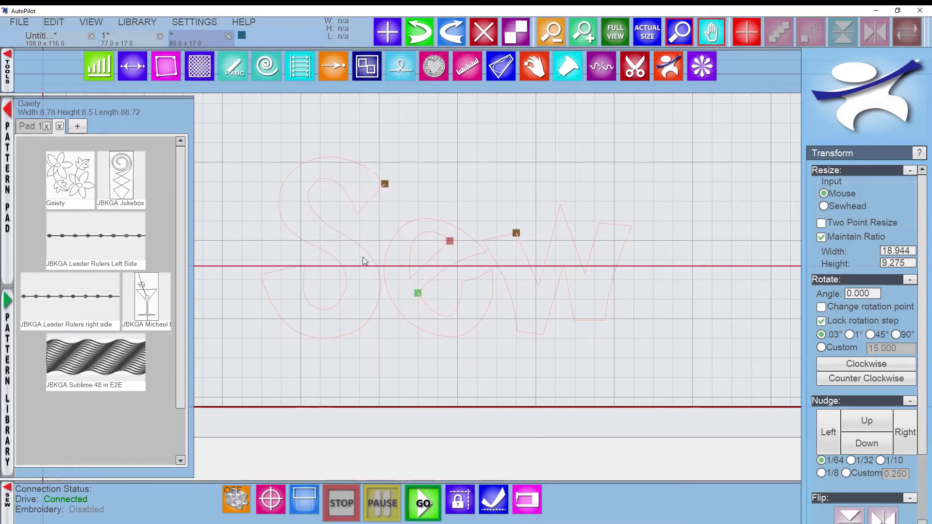
right_click(361, 258)
click(630, 365)
drag(655, 318, 274, 170)
right_click(308, 145)
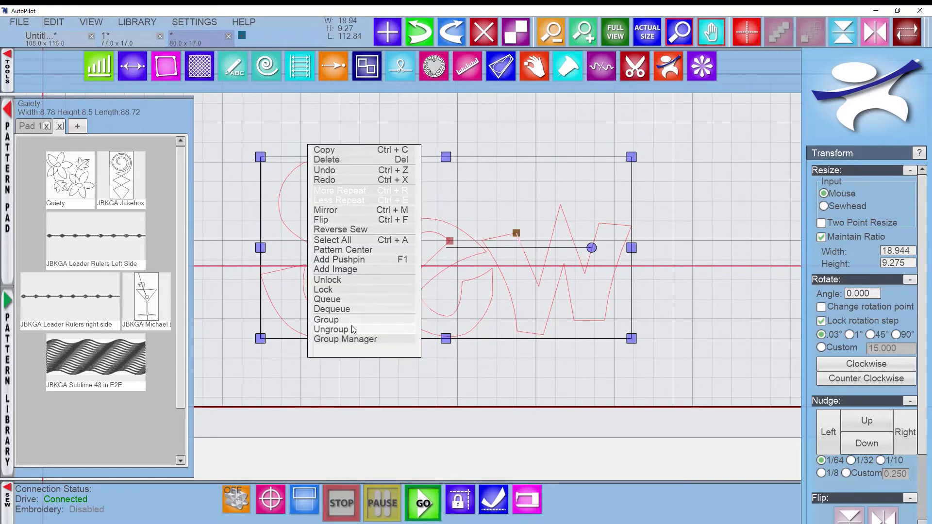
click(352, 291)
scroll(428, 331, down, 2)
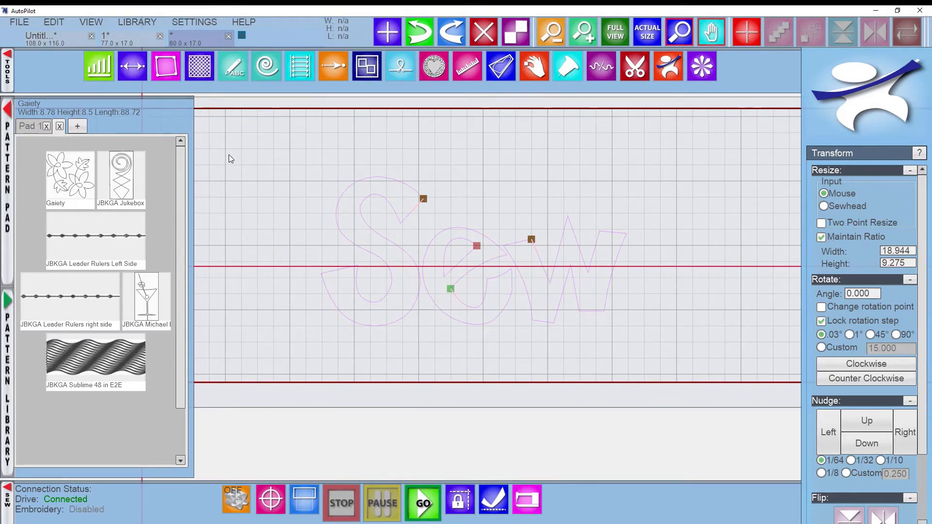
Start a new Draw shape with Arc segments and trace the lower outer curve of the "S" from its right side around to the lower left.
click(226, 74)
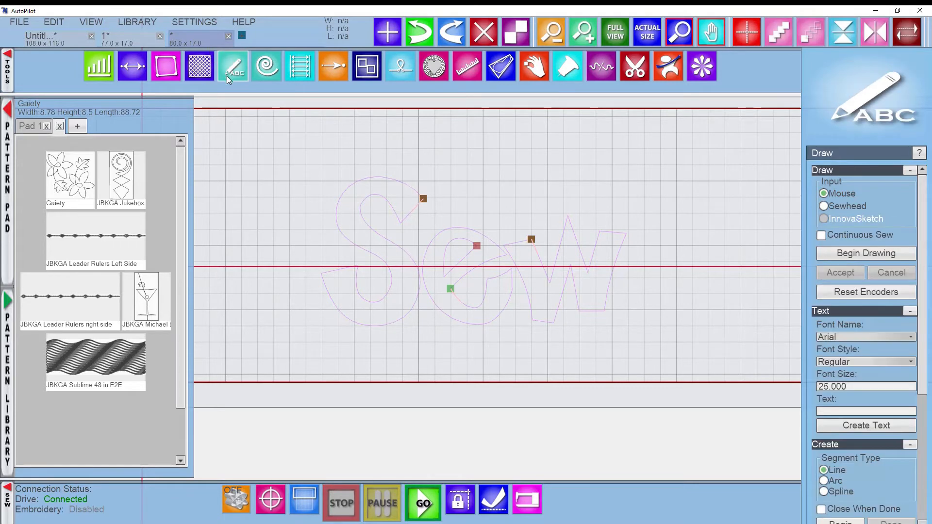
scroll(840, 429, down, 3)
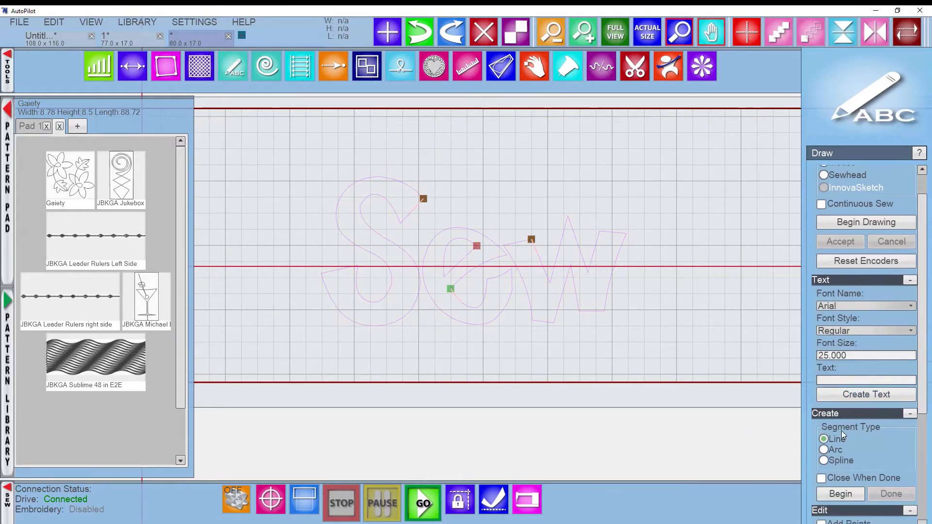
click(826, 408)
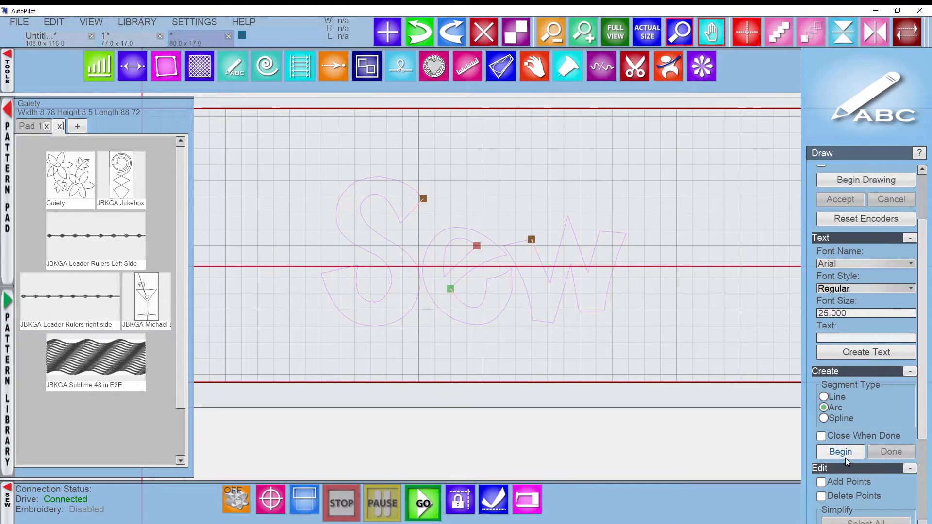
scroll(830, 350, up, 3)
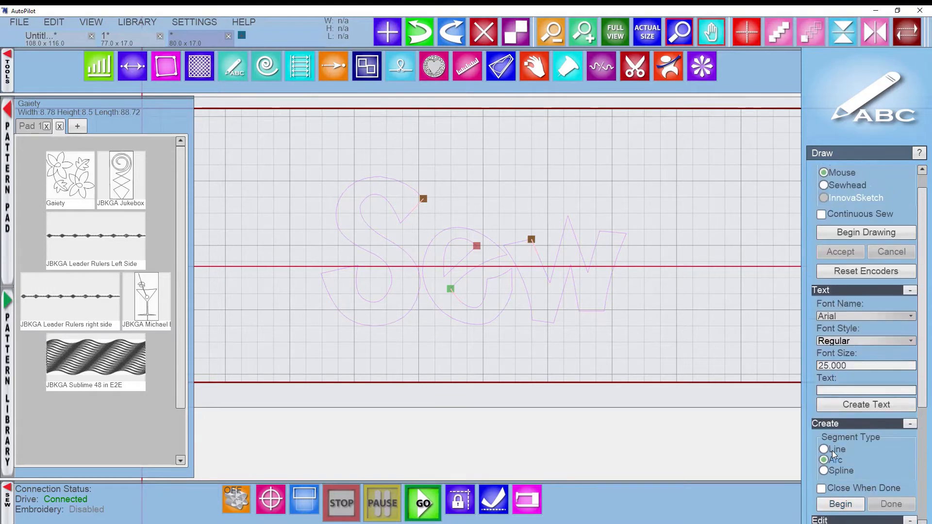
scroll(850, 453, down, 3)
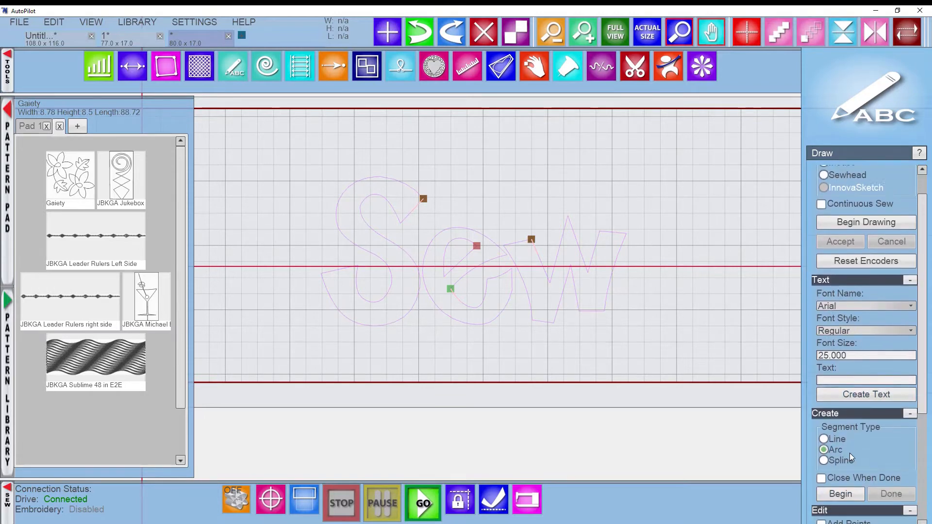
click(845, 453)
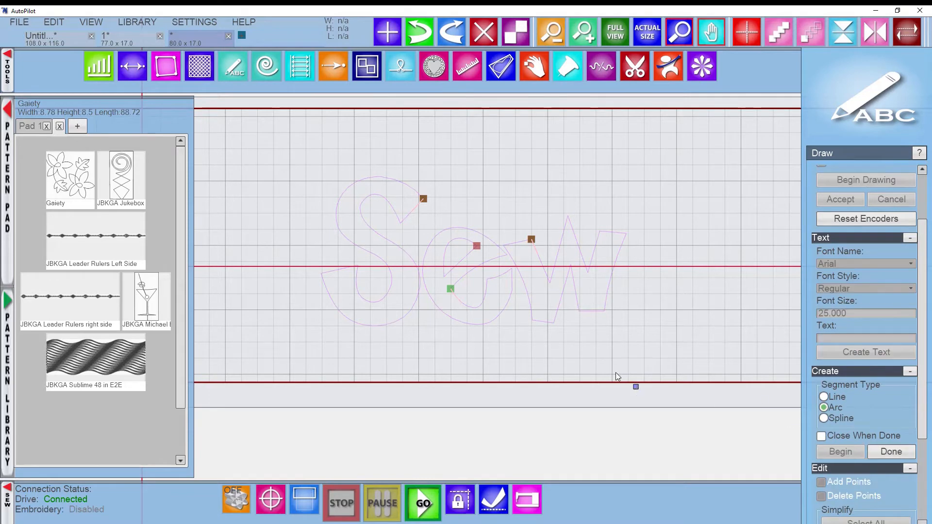
scroll(419, 278, up, 2)
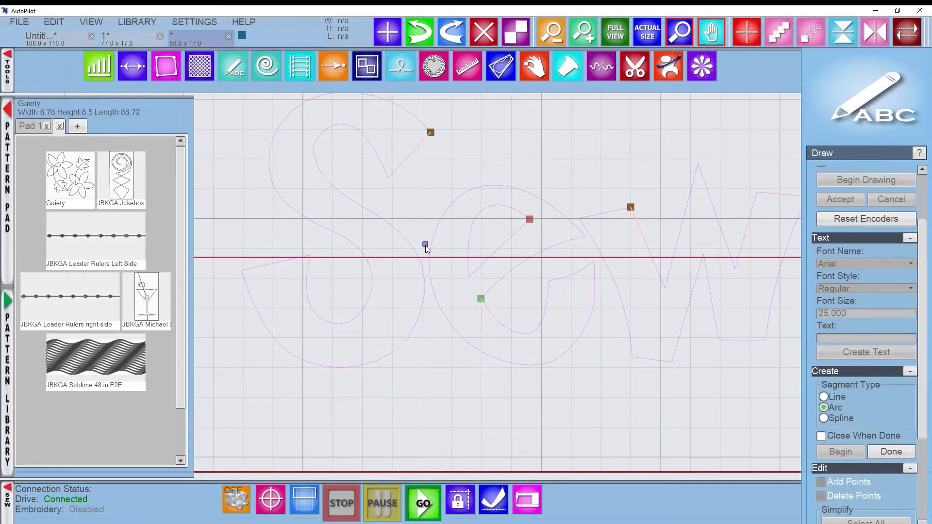
scroll(427, 258, up, 1)
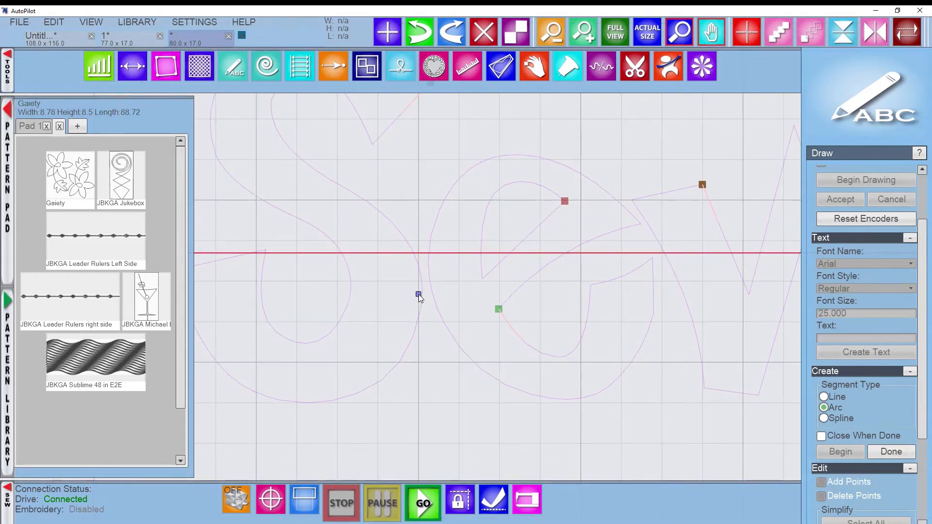
scroll(418, 294, down, 1)
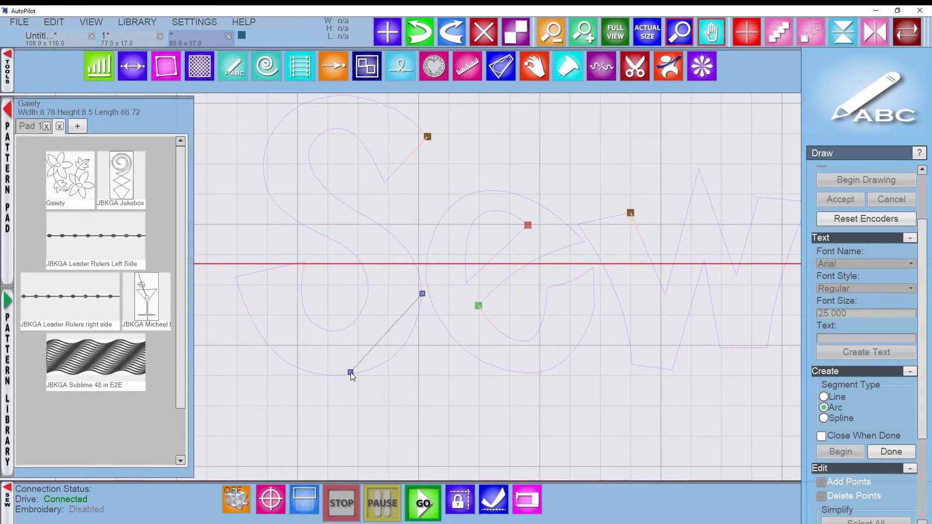
click(350, 375)
click(403, 346)
click(255, 324)
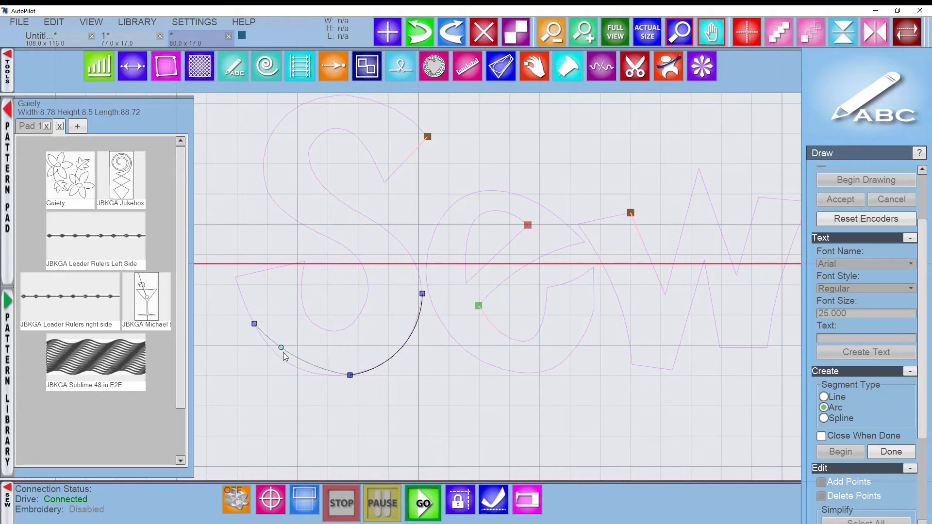
click(286, 363)
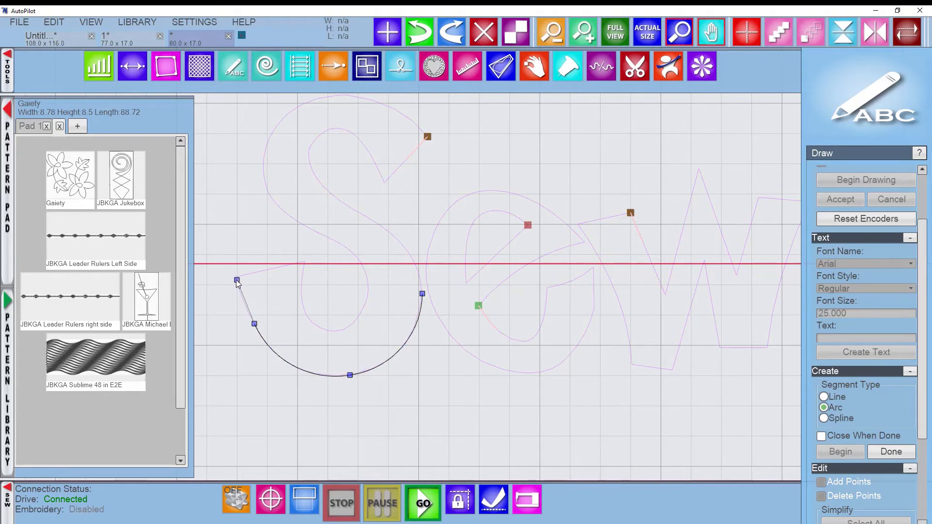
Continue the arc outline across the lower-left tip of the "S" and around its lower inner curve up to the start of the diagonal.
click(235, 279)
click(245, 300)
click(303, 262)
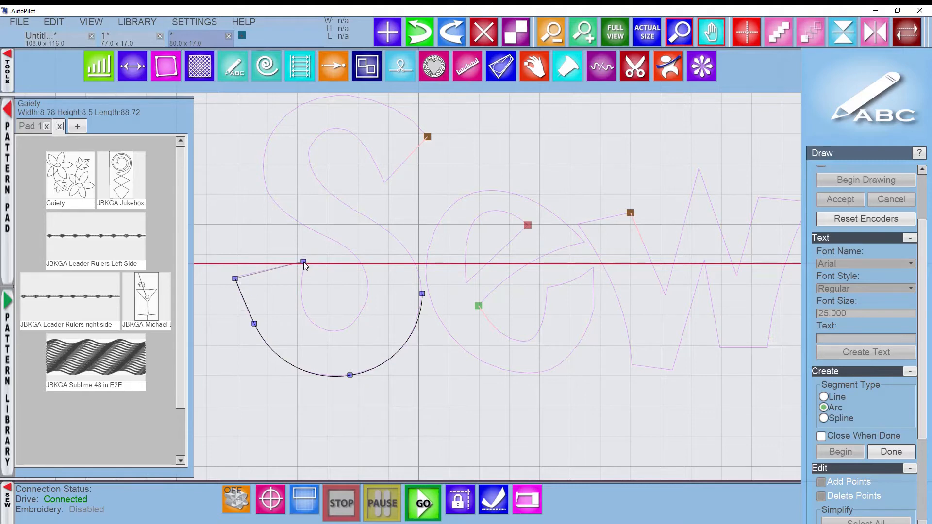
click(274, 268)
click(310, 318)
click(300, 303)
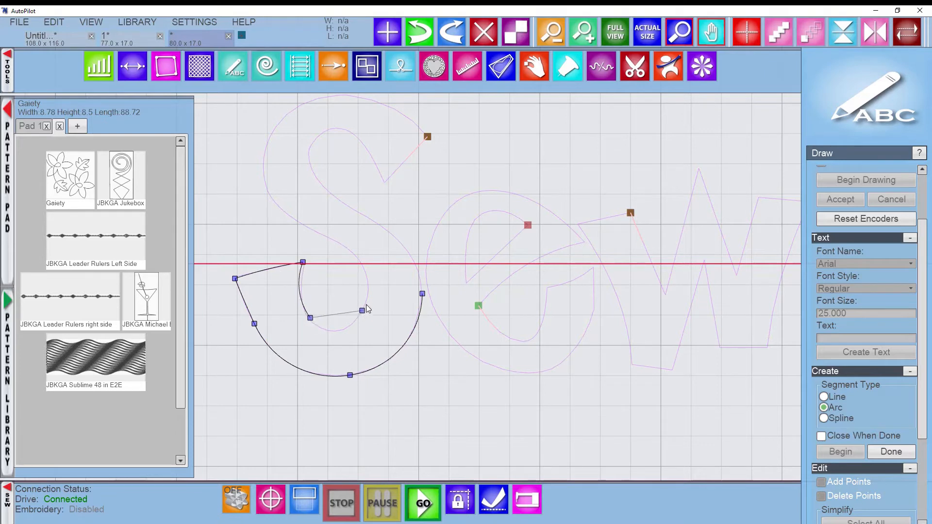
click(366, 303)
click(346, 329)
click(344, 247)
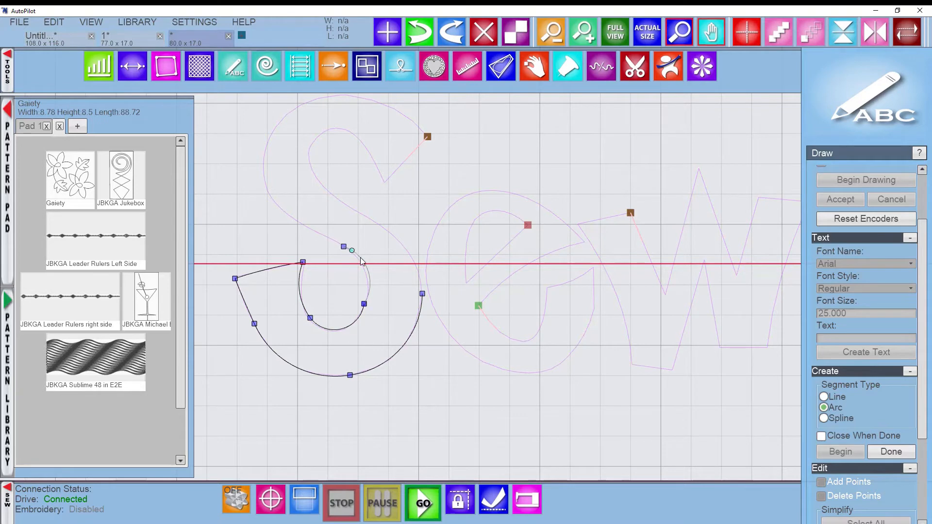
click(362, 279)
Trace the outer edge of the "S" with arcs, from the diagonal up around the top curve to the upper-right tip.
click(272, 195)
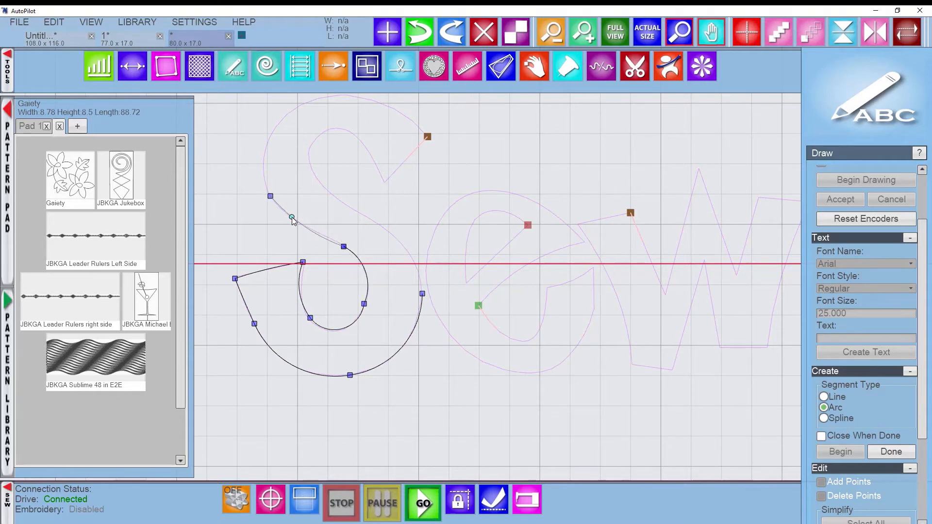
click(293, 217)
click(269, 108)
click(290, 112)
click(271, 133)
click(405, 119)
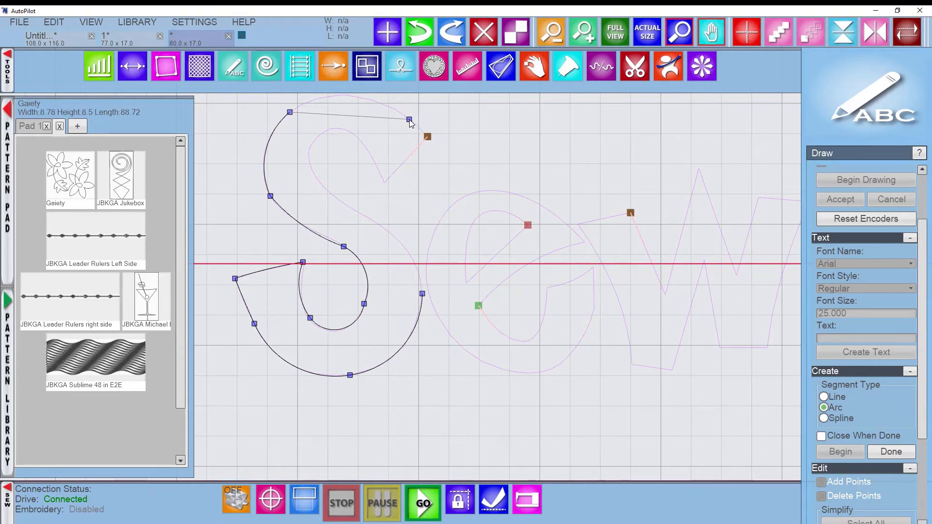
click(351, 97)
click(417, 126)
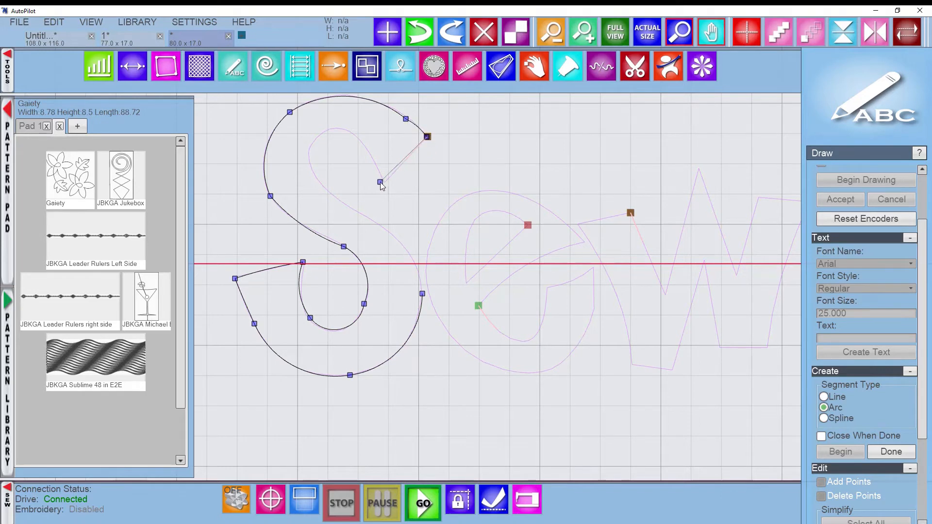
Trace the upper inner curve of the "S" with arcs, down the diagonal to just above the outline's starting point.
click(388, 183)
click(412, 155)
click(343, 130)
click(360, 141)
click(309, 162)
click(314, 143)
click(369, 220)
click(337, 200)
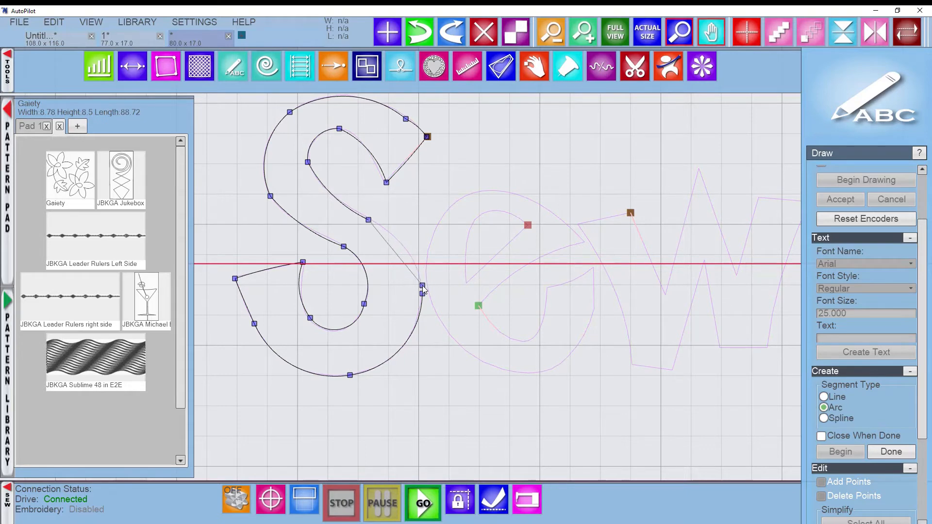
click(424, 290)
Bridge the "S" to the "e" with a short arc and trace the upper outer curve of the "e" to its right tip.
scroll(430, 281, up, 1)
scroll(432, 284, up, 1)
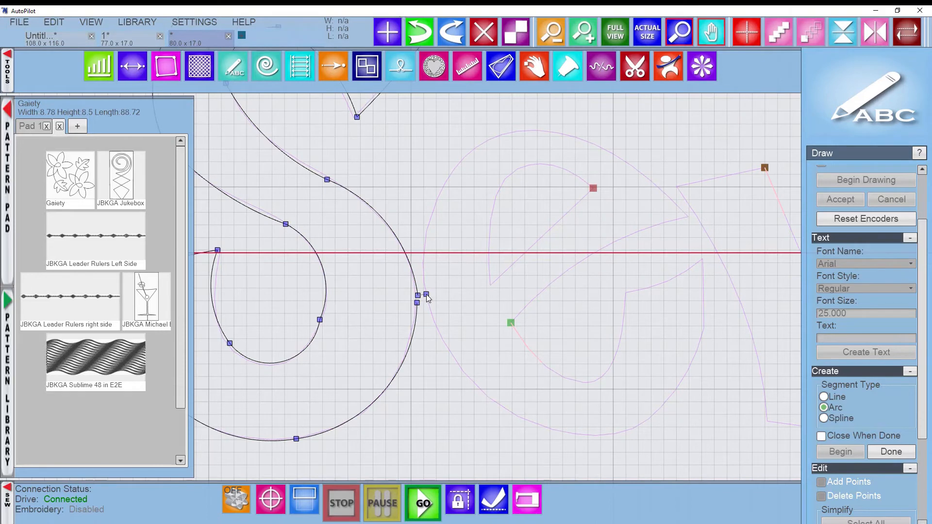
scroll(427, 293, up, 1)
scroll(427, 294, up, 1)
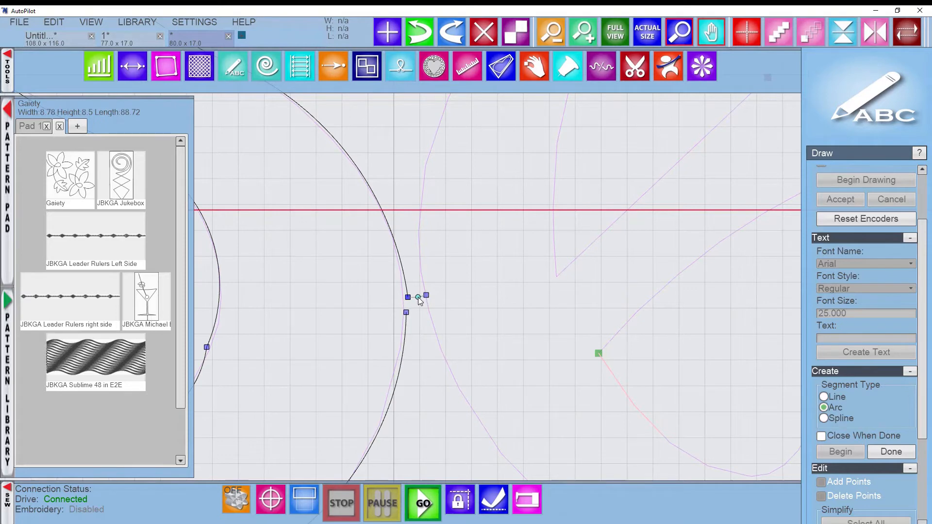
scroll(458, 227, down, 3)
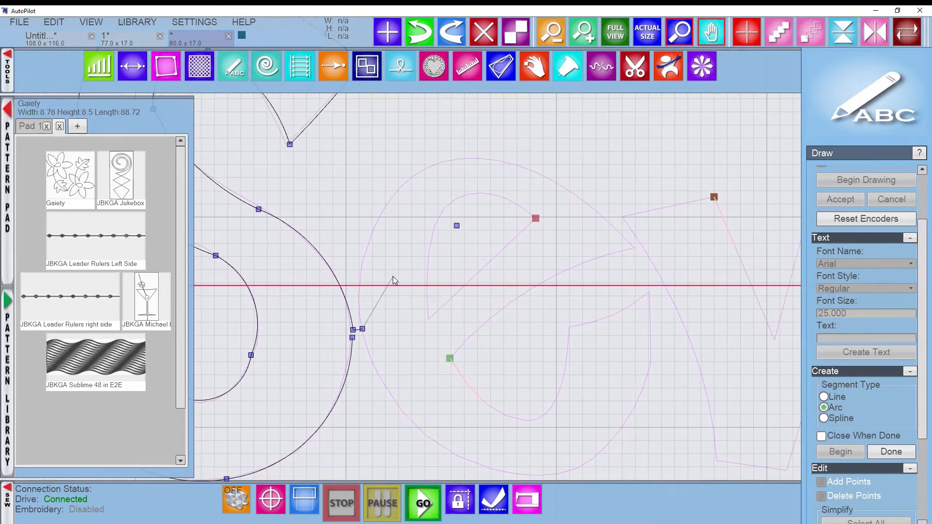
click(394, 197)
click(363, 258)
click(520, 167)
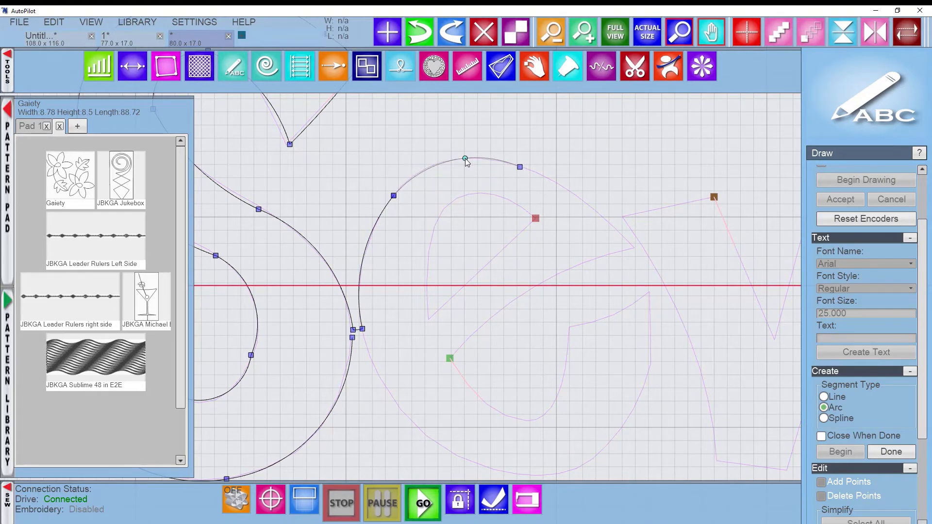
click(465, 159)
click(634, 246)
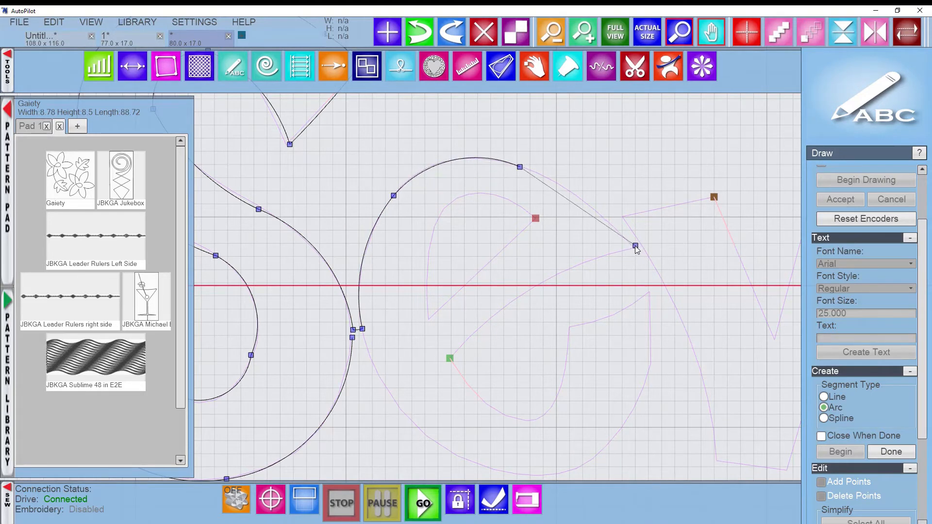
click(583, 201)
Trace the lower edge of the crossbar of the "e" with arcs, and bridge from its lower-left end to the bottom corner of the counter.
click(535, 287)
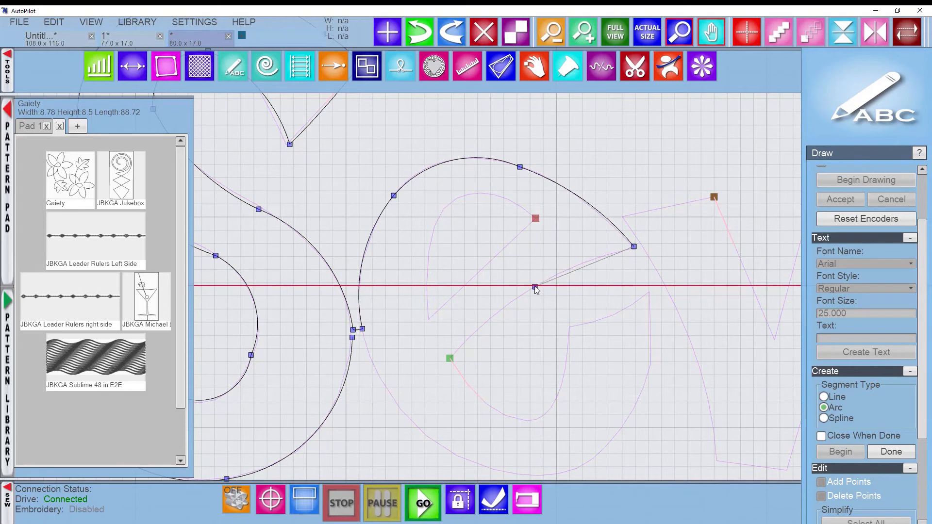
click(575, 266)
click(456, 364)
click(451, 358)
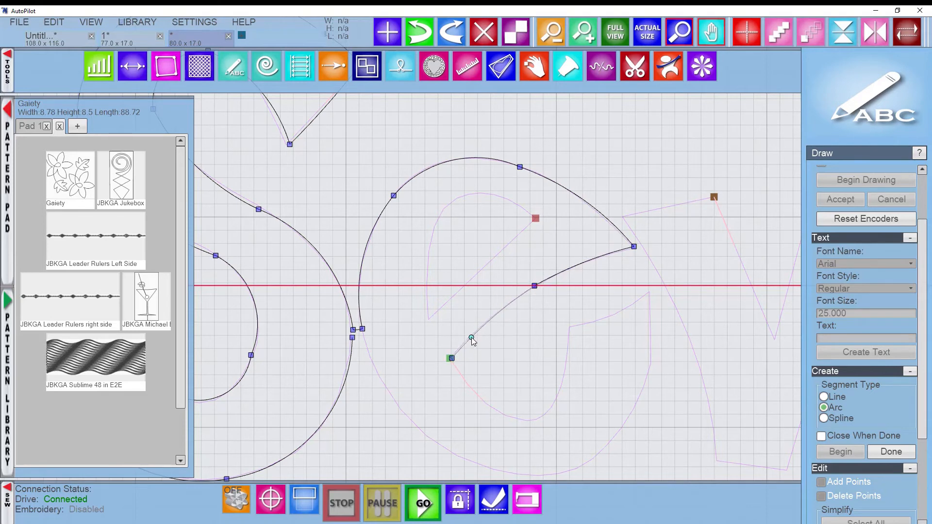
click(472, 338)
click(433, 317)
click(441, 339)
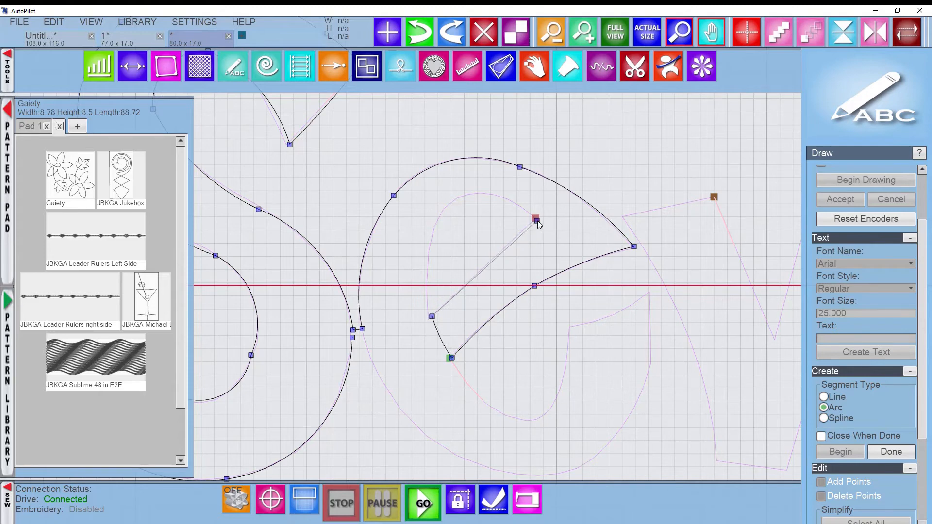
Trace the inner counter of the "e" with arcs and bring the line back beside the lower-left end of the crossbar.
click(537, 221)
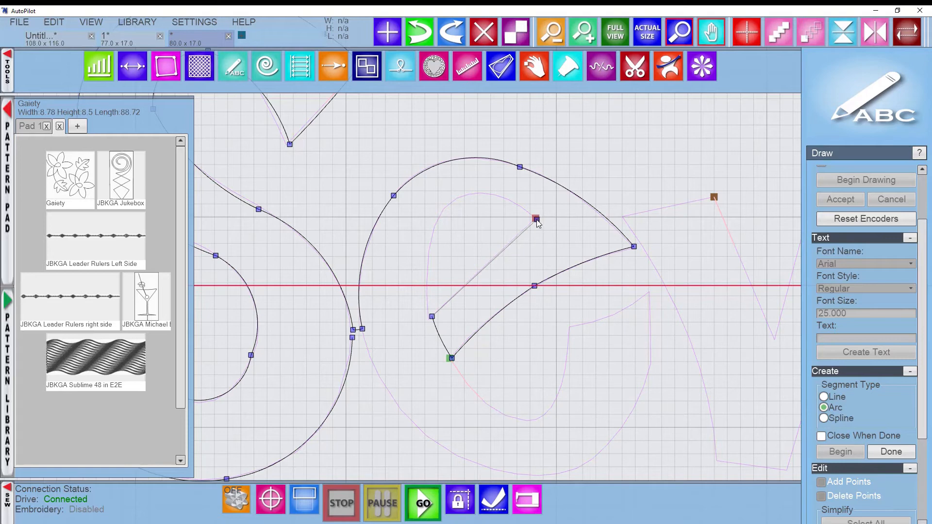
click(489, 264)
click(461, 197)
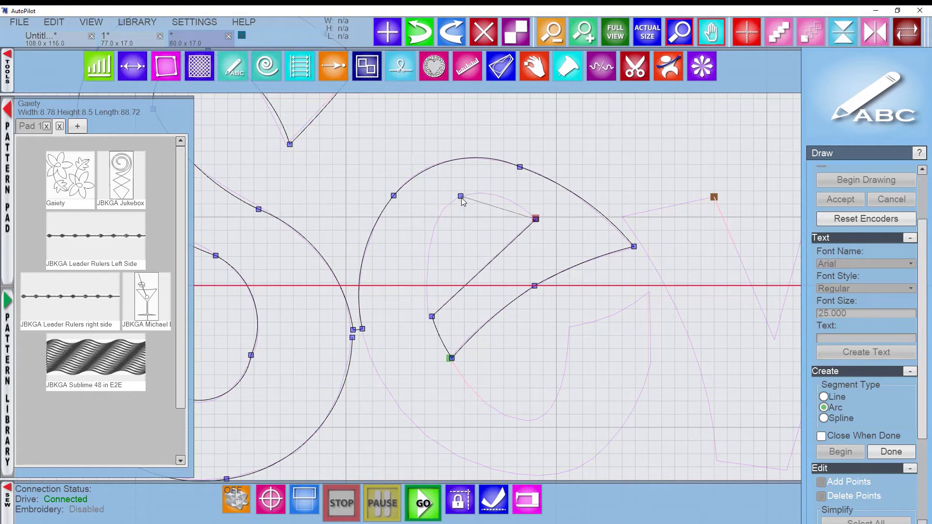
click(493, 203)
click(427, 292)
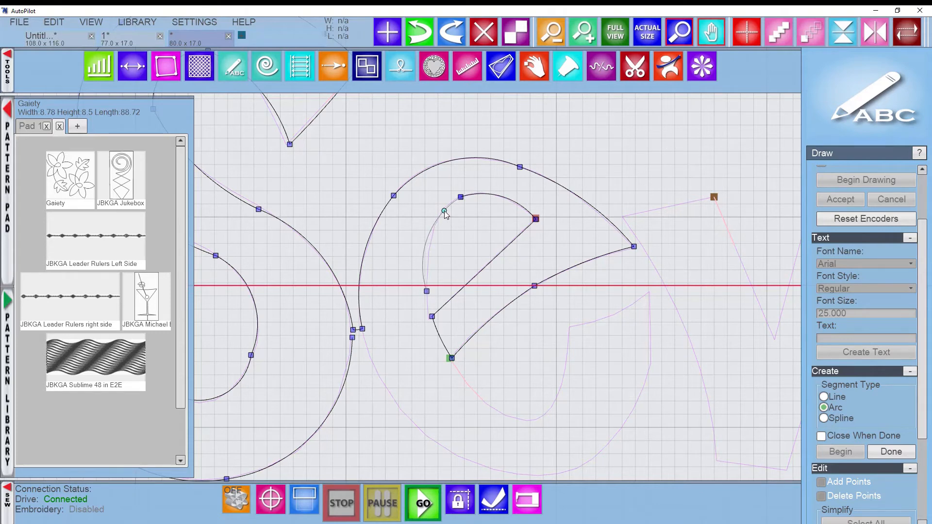
click(448, 359)
click(442, 352)
click(432, 329)
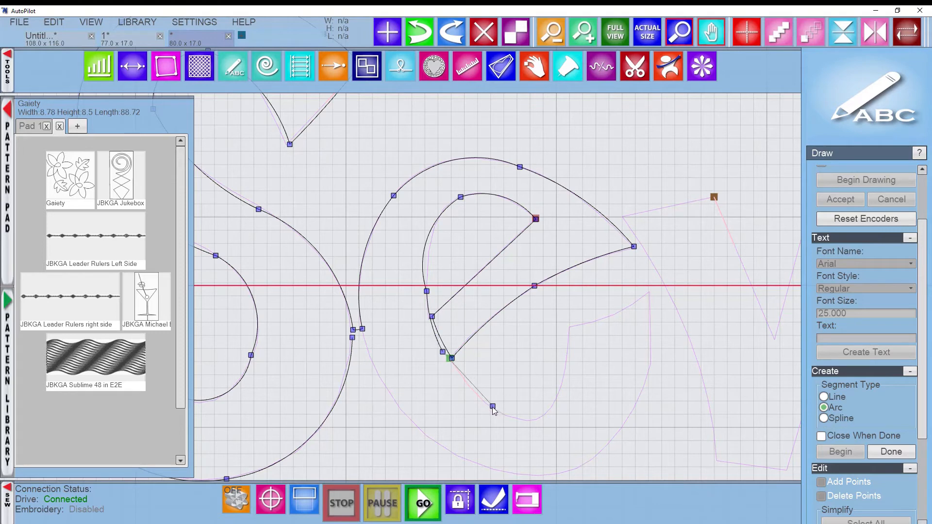
Trace the lower inner curve of the "e" with arcs, up to the corner and along the top edge of its tail.
click(496, 411)
click(474, 392)
click(565, 371)
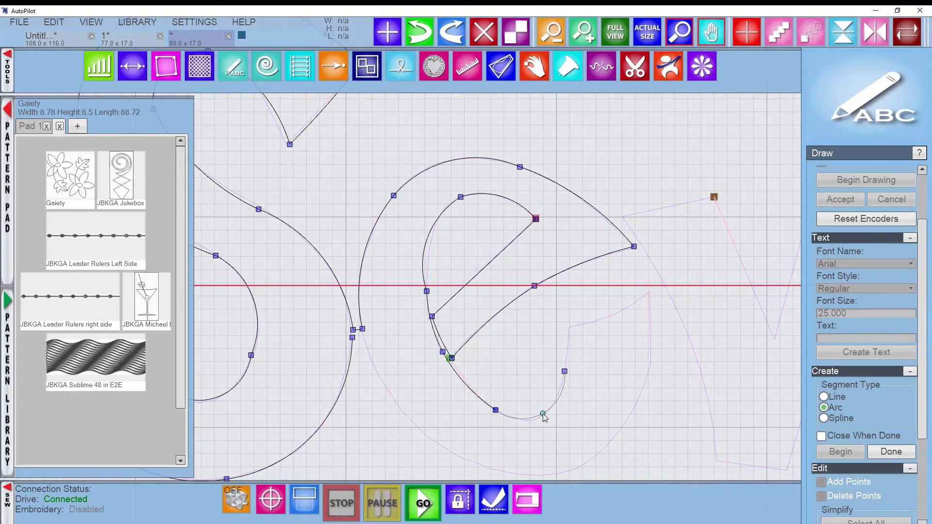
click(556, 401)
click(569, 327)
click(651, 294)
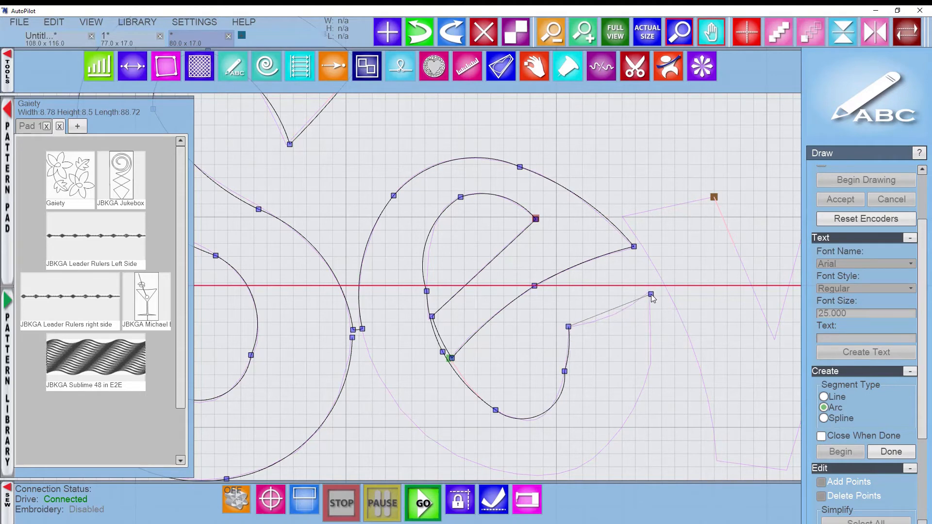
click(609, 313)
Bridge the tail of the "e" to the "w" and trace up the left edge of the "w" and across its upper-left top.
click(662, 291)
scroll(665, 290, up, 3)
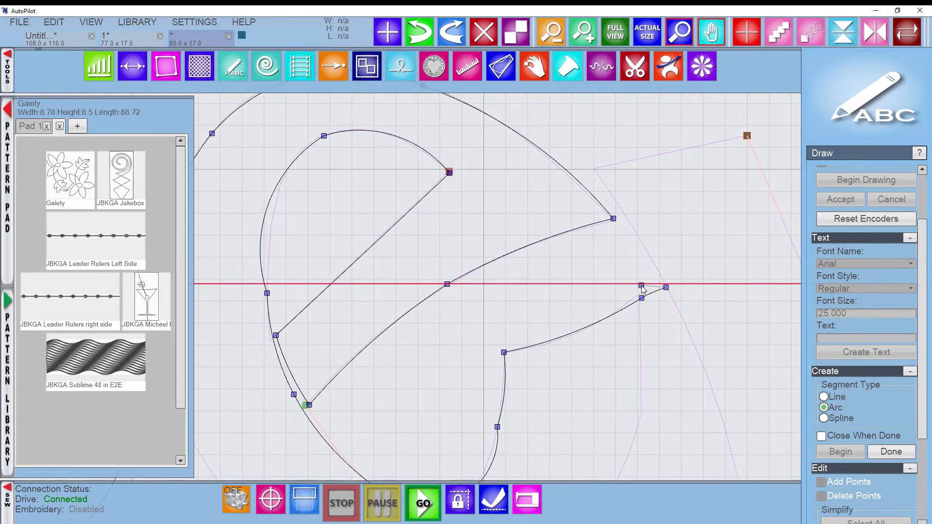
click(595, 168)
click(633, 224)
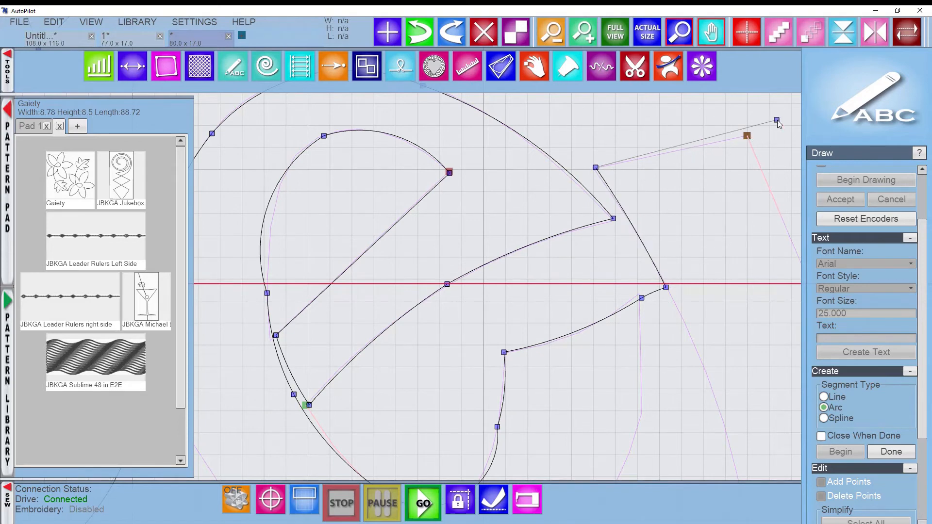
click(746, 136)
click(688, 147)
Trace the upper zigzag edge of the "w" with arcs, through both valleys and the middle peak to the top of the right stroke.
scroll(688, 150, down, 3)
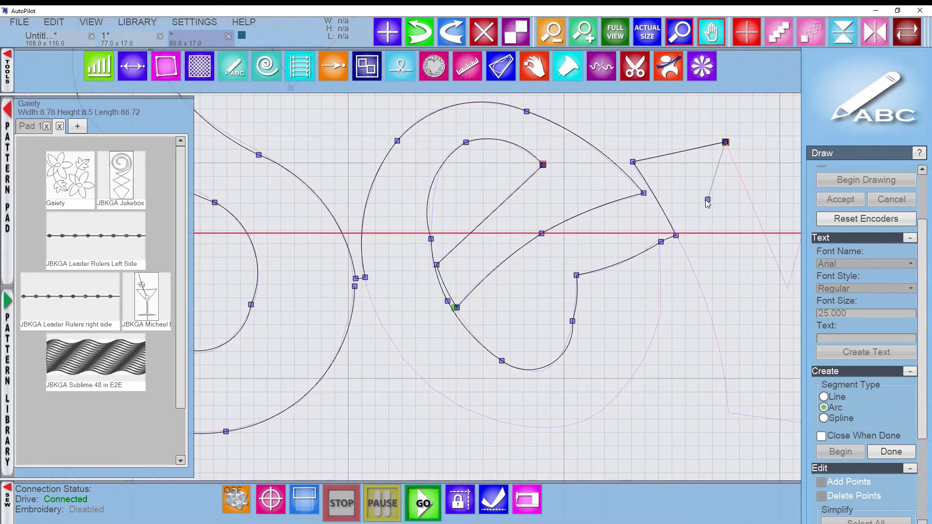
click(548, 290)
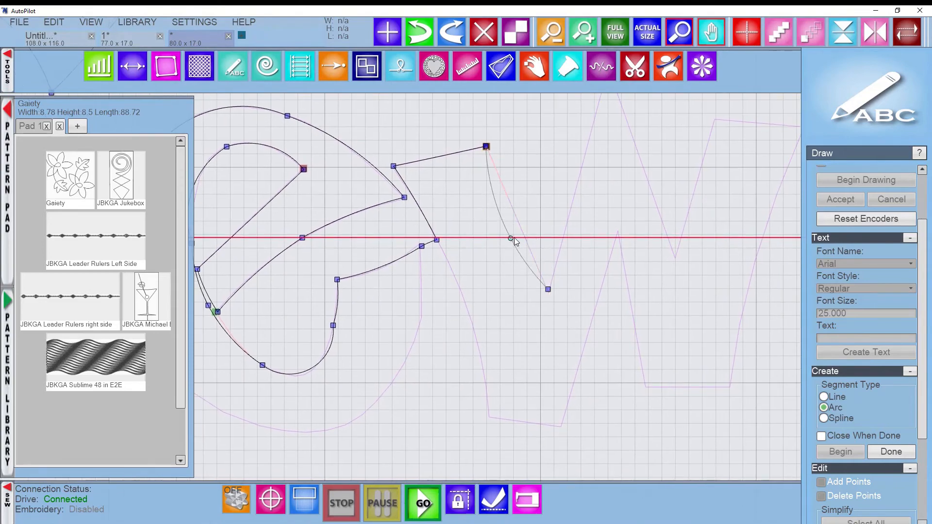
click(523, 228)
scroll(624, 143, down, 3)
click(616, 97)
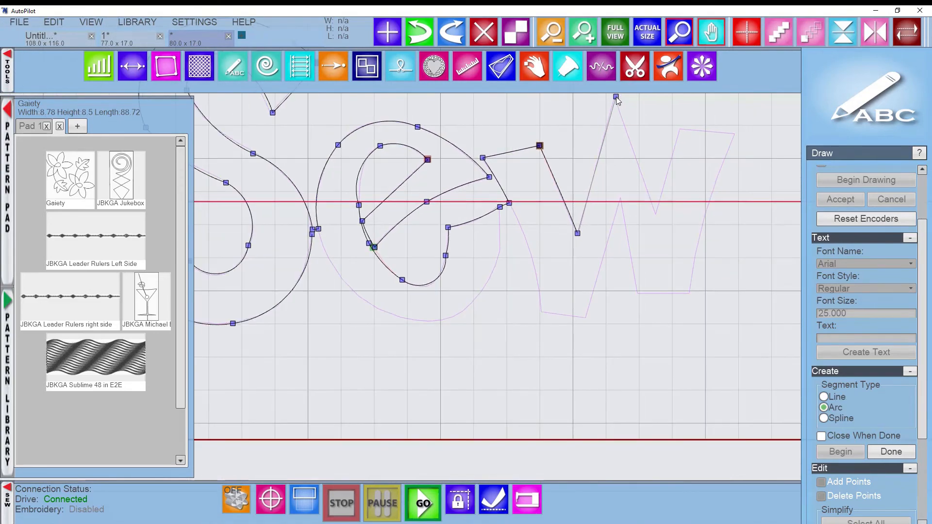
click(600, 156)
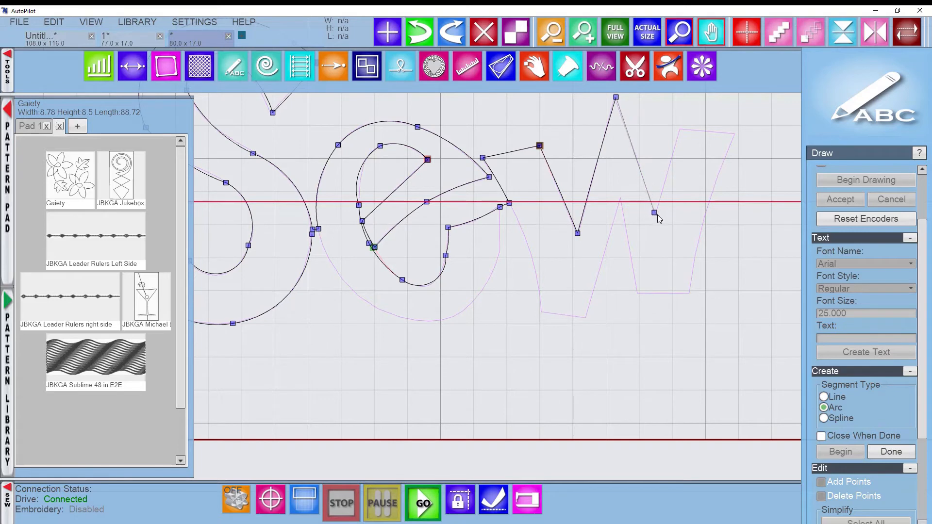
click(659, 214)
click(637, 160)
click(682, 127)
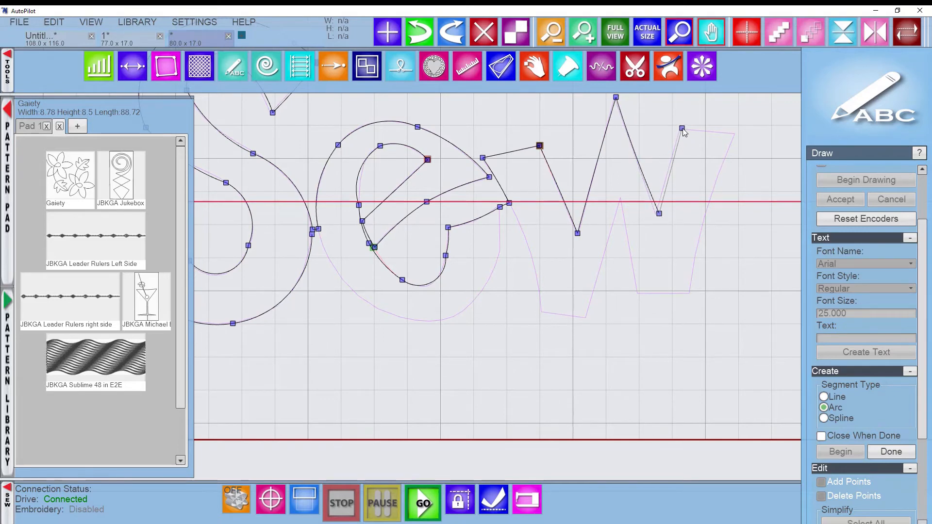
click(671, 160)
Trace the right stroke of the "w" with arcs across its top, down its outer side and along its right foot.
click(735, 133)
click(691, 290)
click(698, 236)
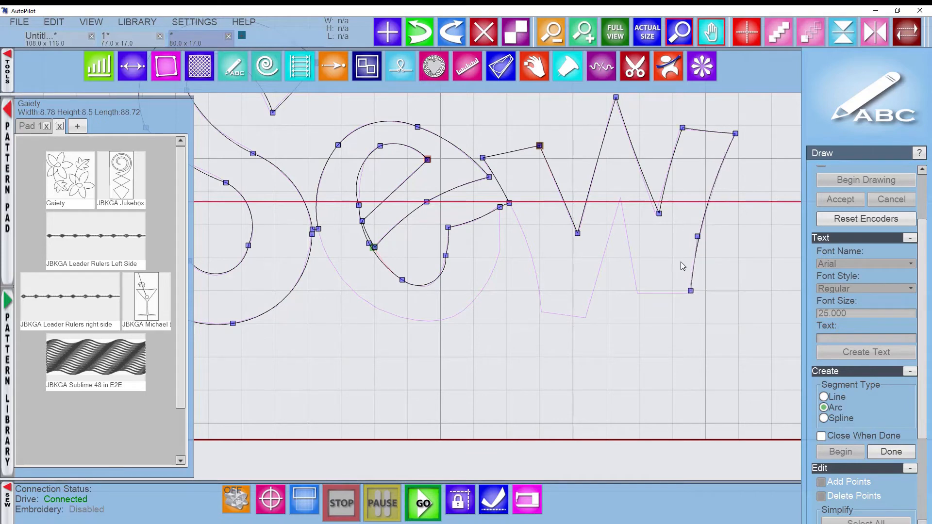
click(639, 293)
click(669, 291)
Trace the lower edge of the "w" with arcs, over the inner peak and down to and across its left foot.
click(622, 200)
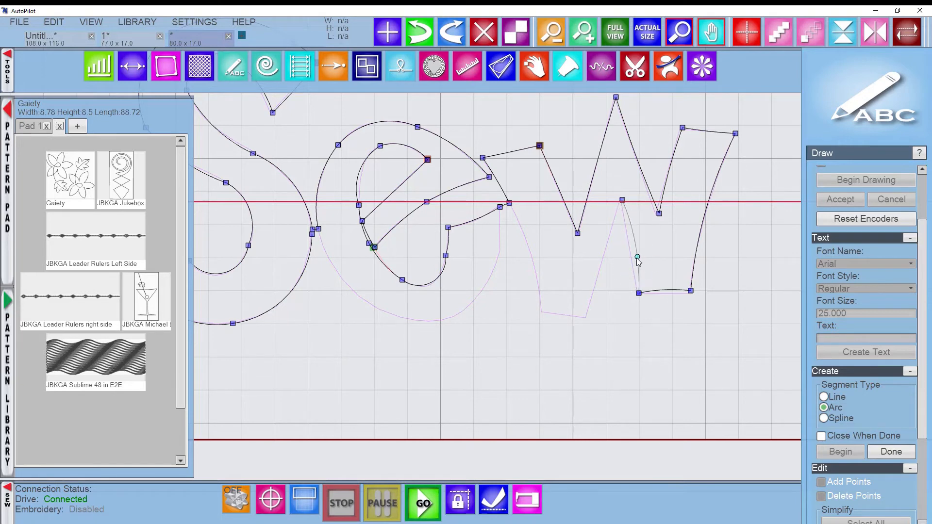
click(630, 247)
click(587, 315)
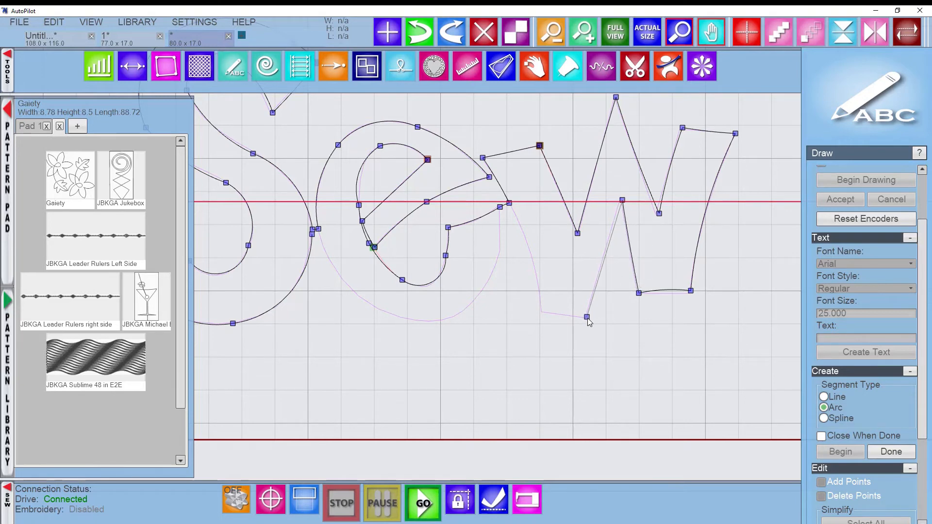
click(596, 289)
click(542, 314)
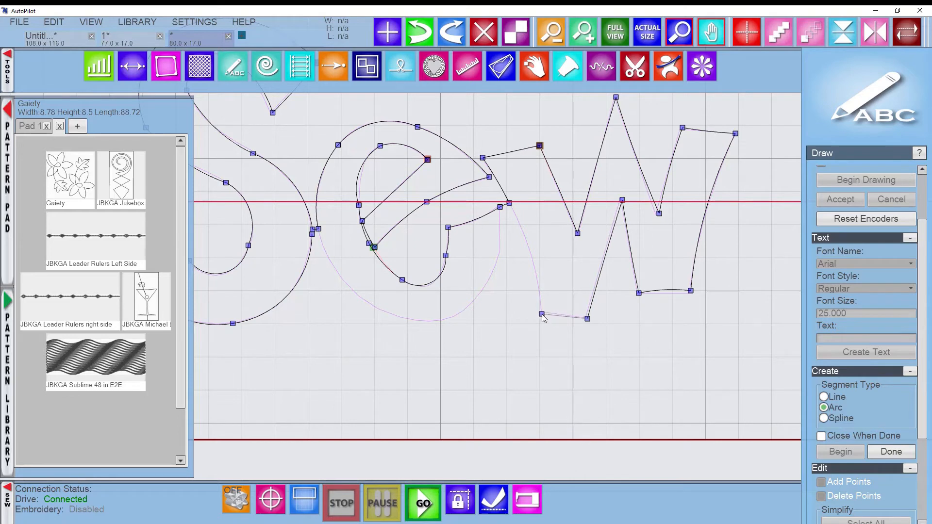
click(570, 317)
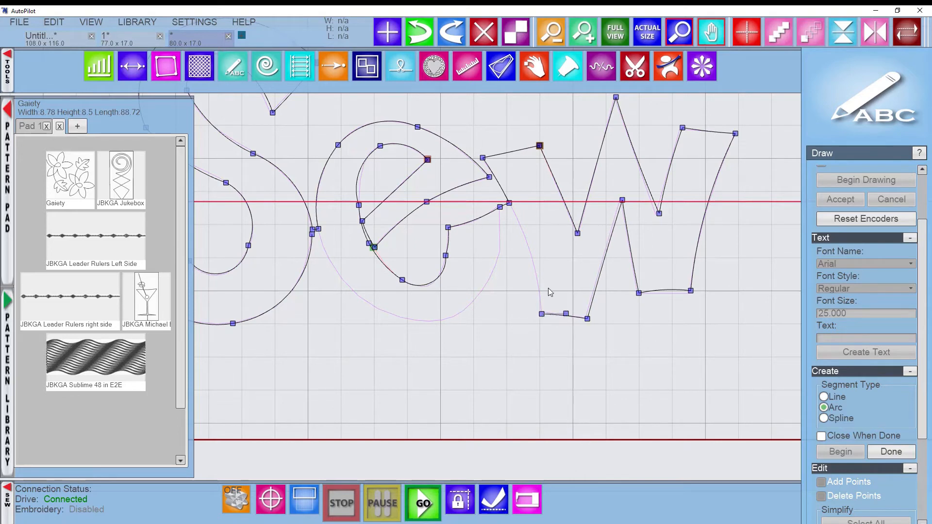
Trace the outer left side of the "w" up to the junction and bridge back to the lower corner of the "e" tail.
click(512, 204)
scroll(512, 205, up, 2)
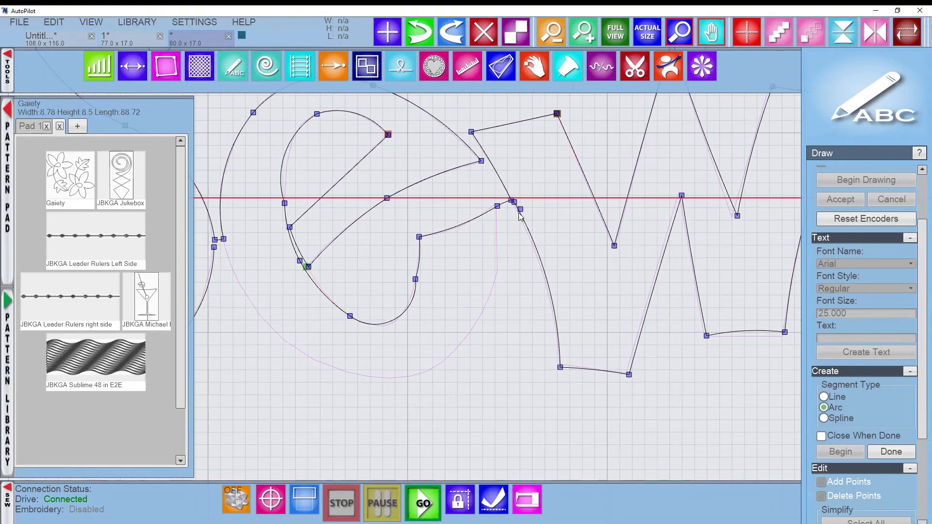
scroll(520, 215, up, 2)
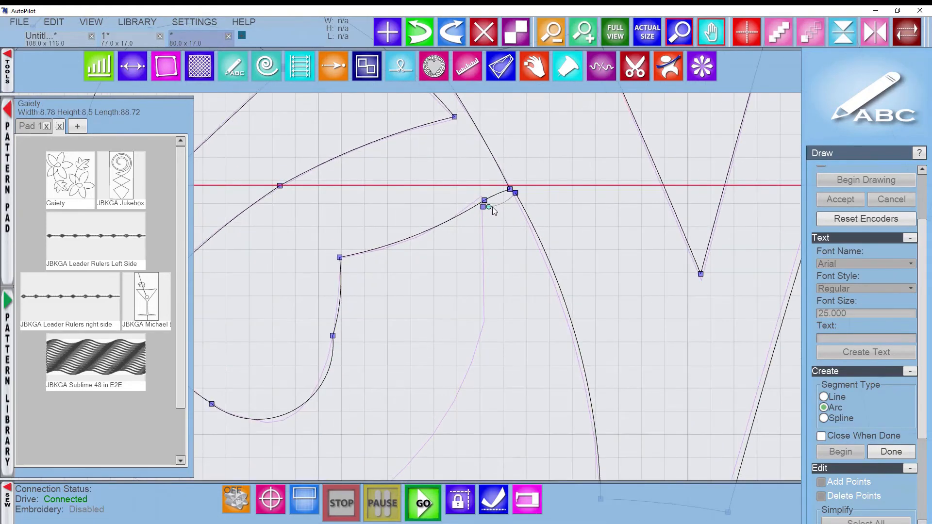
scroll(496, 200, down, 4)
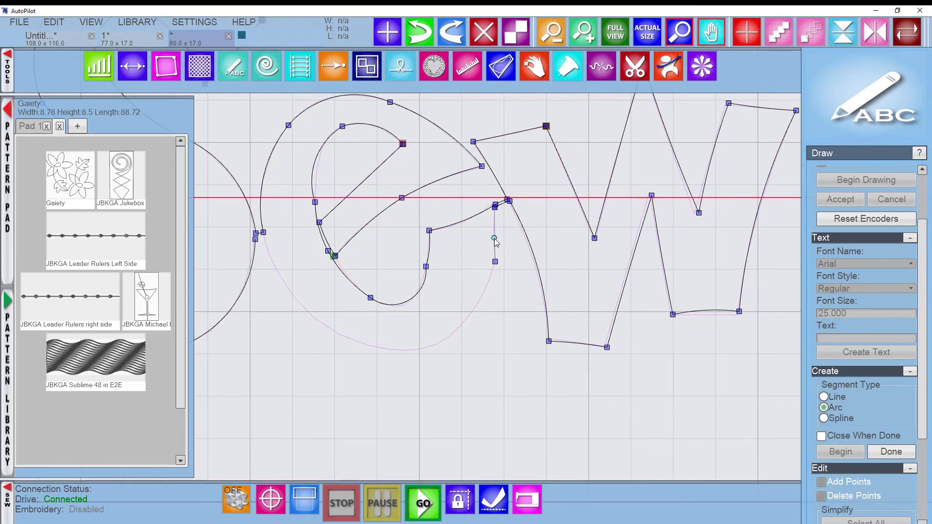
Trace the outer curve of the "e" with arcs, down its right side, around the bottom and up to the bridge beside the "S".
click(495, 262)
click(407, 350)
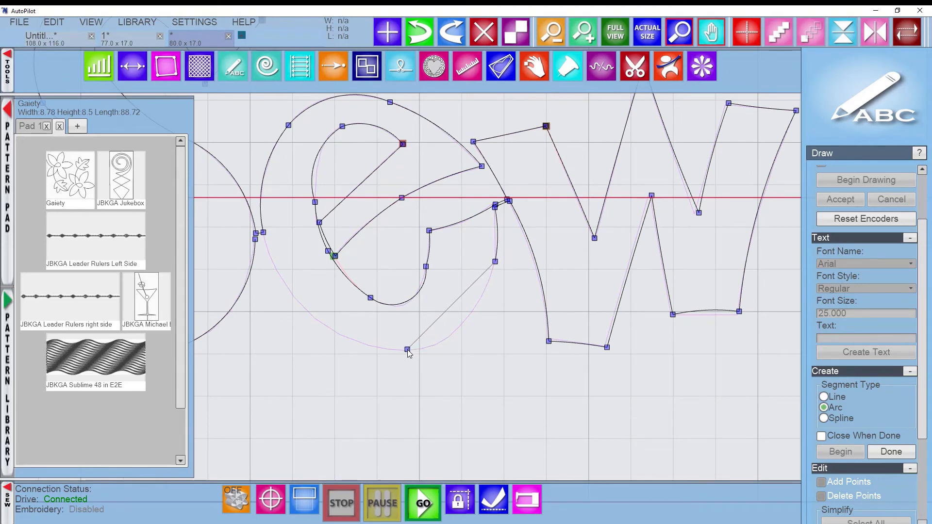
click(455, 332)
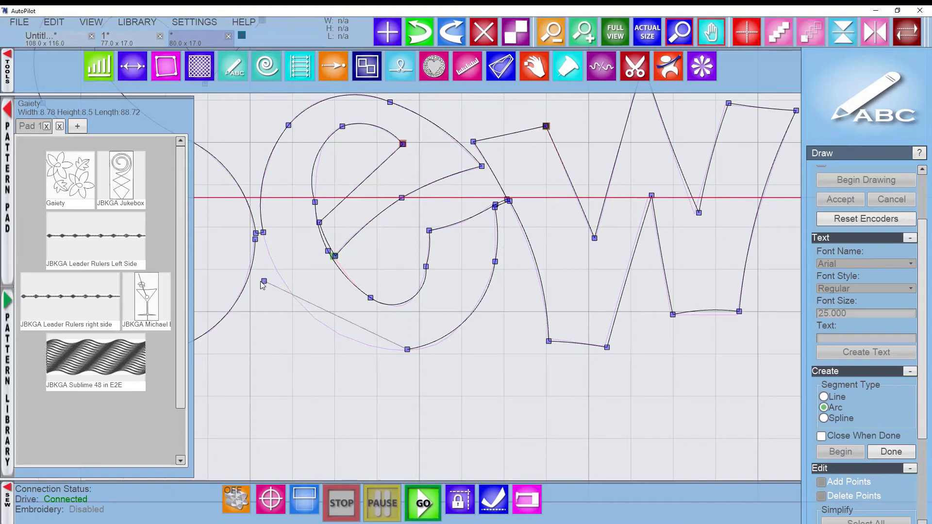
click(264, 236)
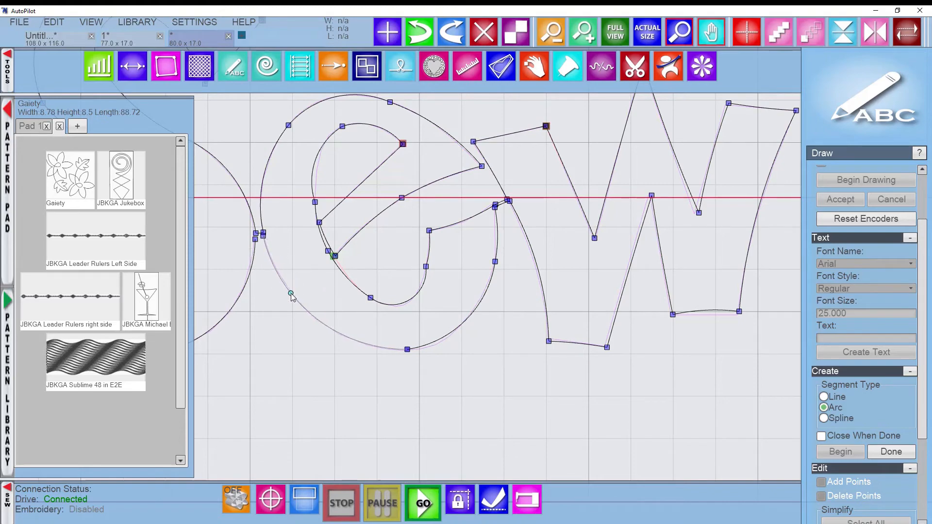
click(290, 291)
Bridge the "e" back to the starting point on the "S" with an arc and finish the continuous outline.
scroll(291, 293, down, 1)
drag(294, 293, 501, 305)
scroll(450, 259, up, 5)
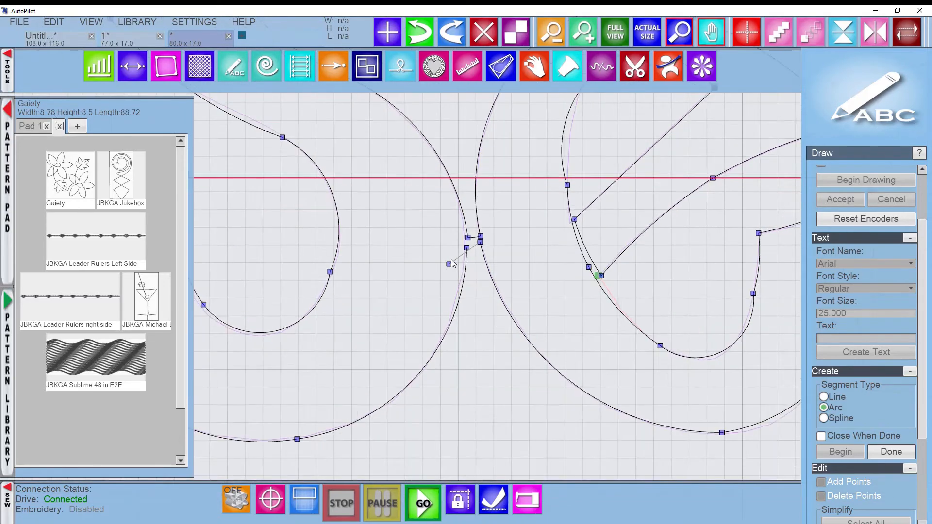
click(474, 237)
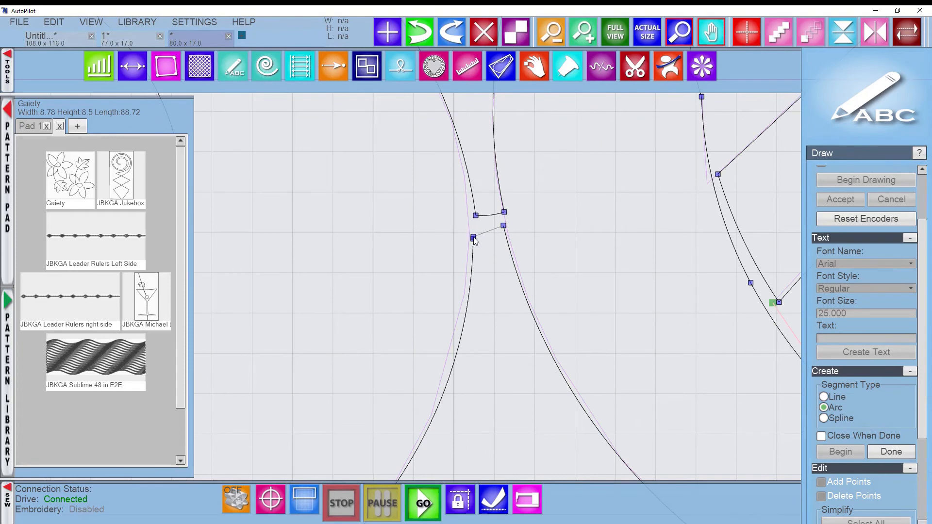
click(485, 234)
scroll(491, 320, down, 6)
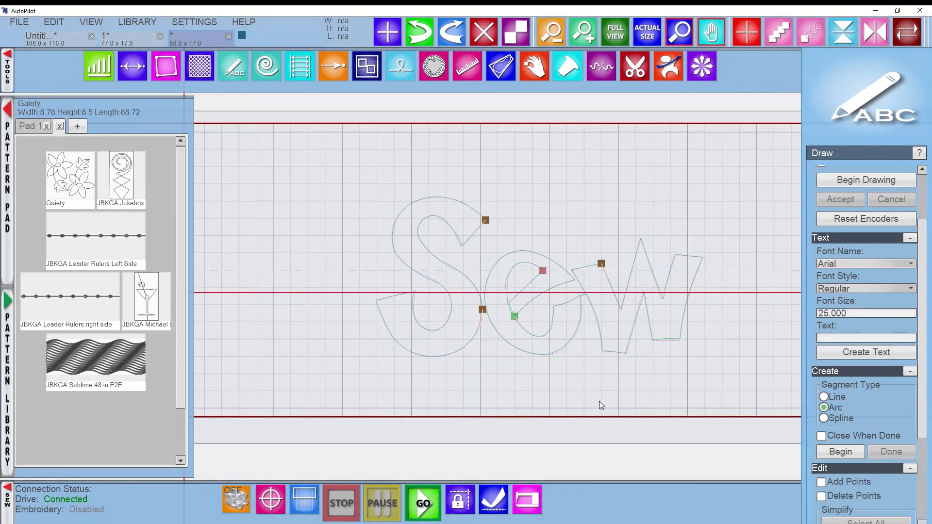
click(593, 400)
Move the traced "Sew" outline off the locked lettering with the Transform tool, placing it to the left, and deselect it.
click(664, 65)
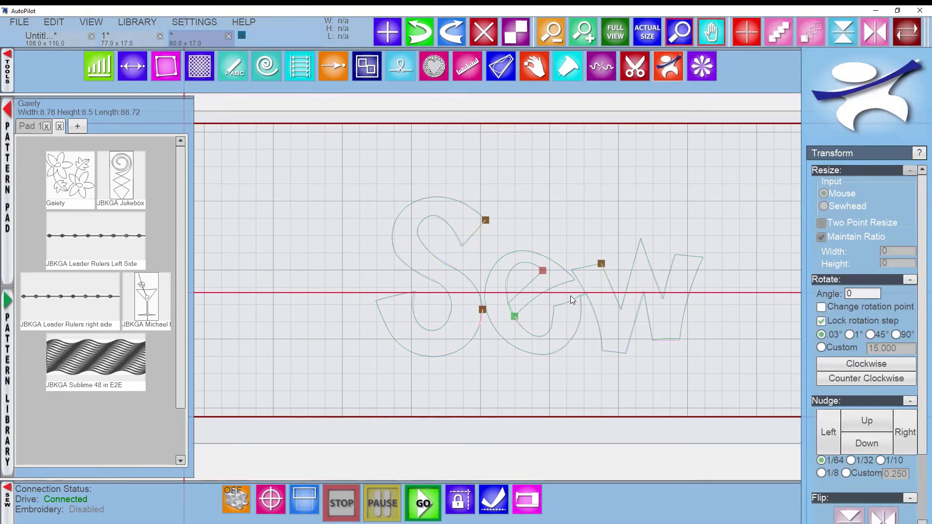
click(578, 326)
mouse_move(578, 325)
mouse_down()
mouse_move(520, 279)
mouse_move(506, 225)
mouse_up()
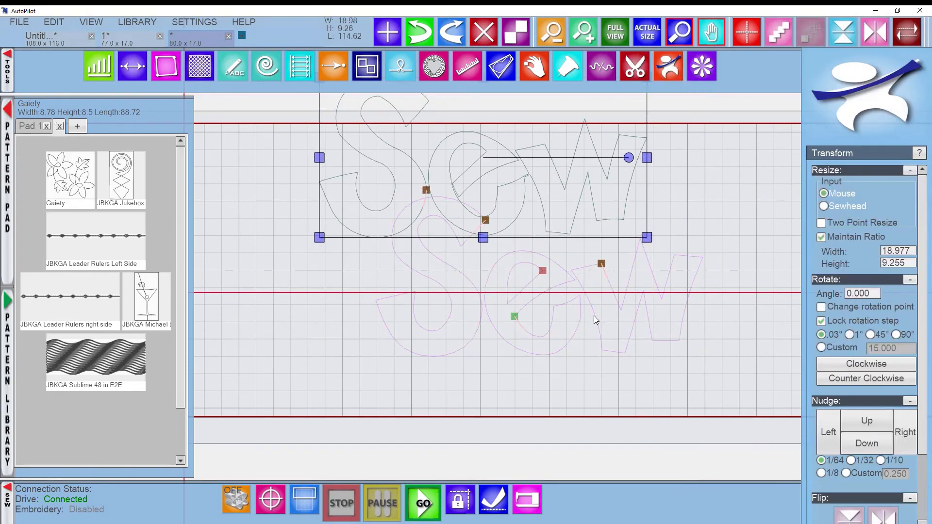
scroll(593, 316, down, 5)
drag(365, 275, 412, 295)
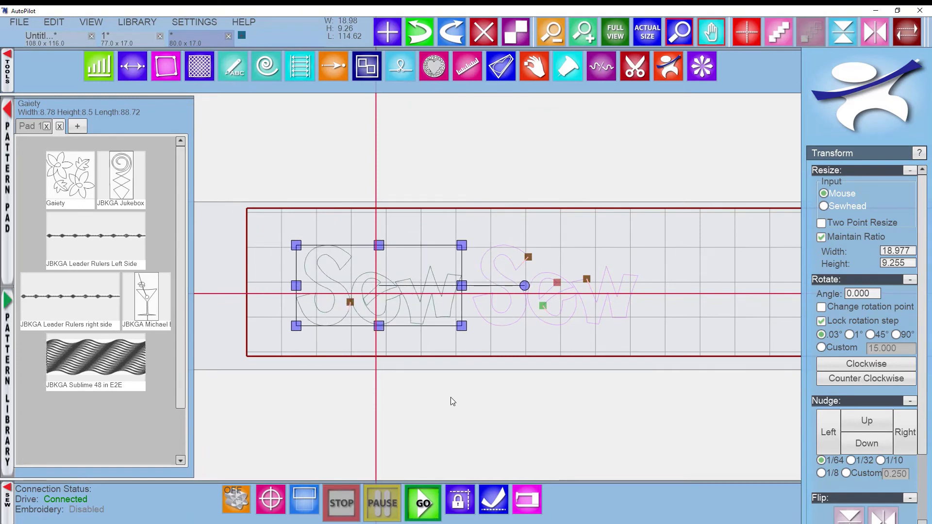
click(555, 298)
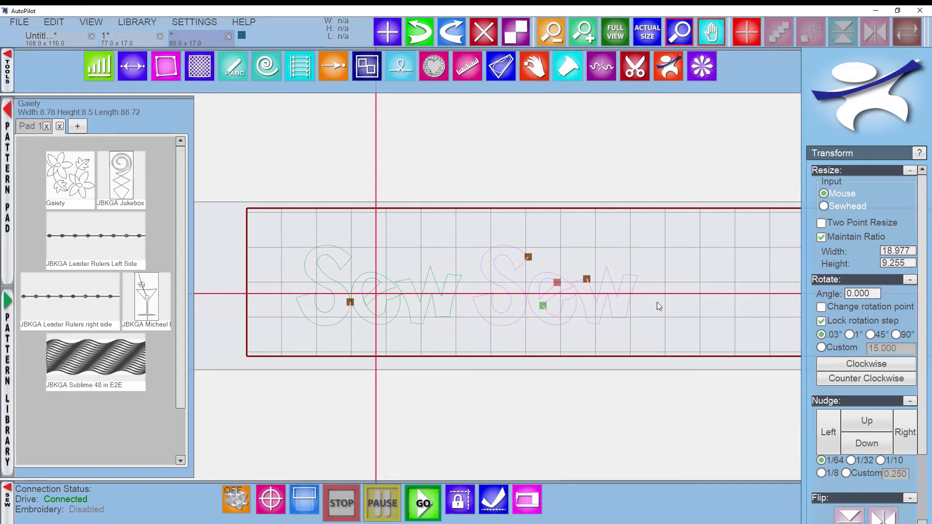
Select the traced "Sew" outline and examine its nodes and arc points with the Draw tool.
scroll(394, 299, up, 2)
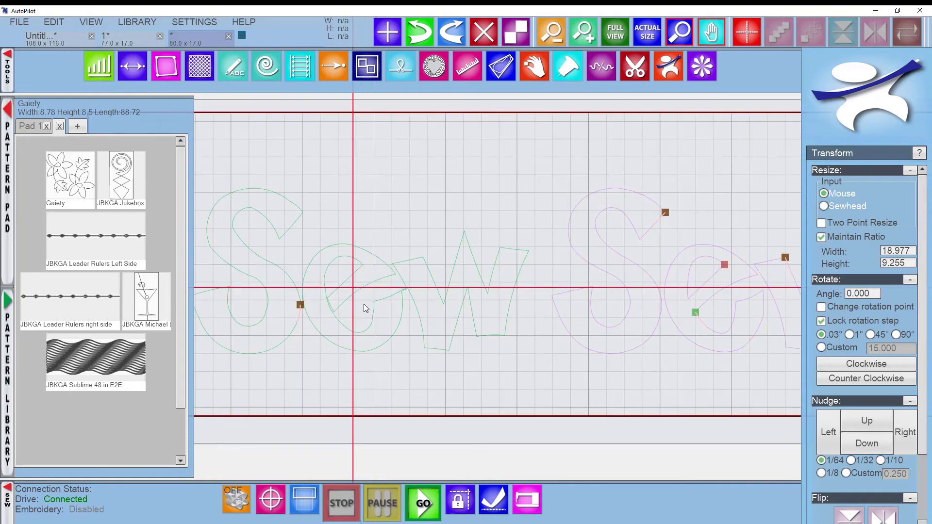
drag(383, 315, 474, 298)
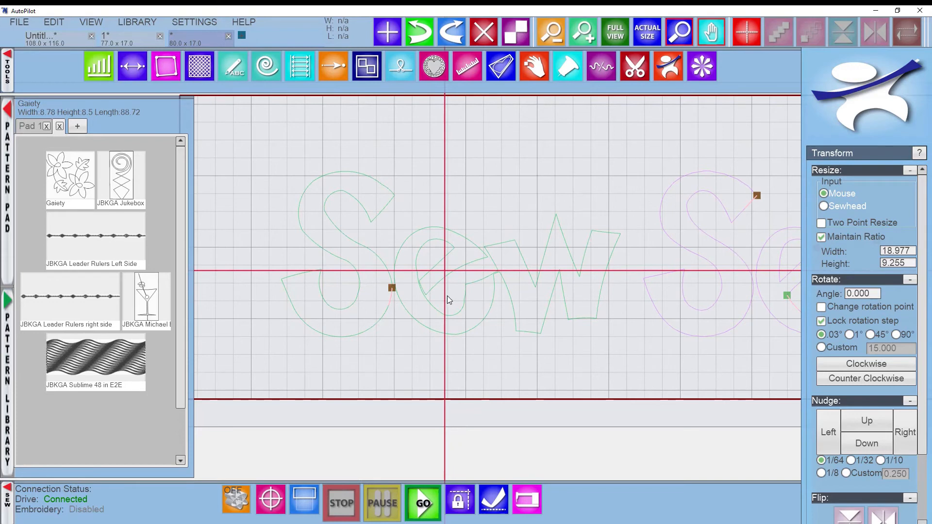
click(461, 301)
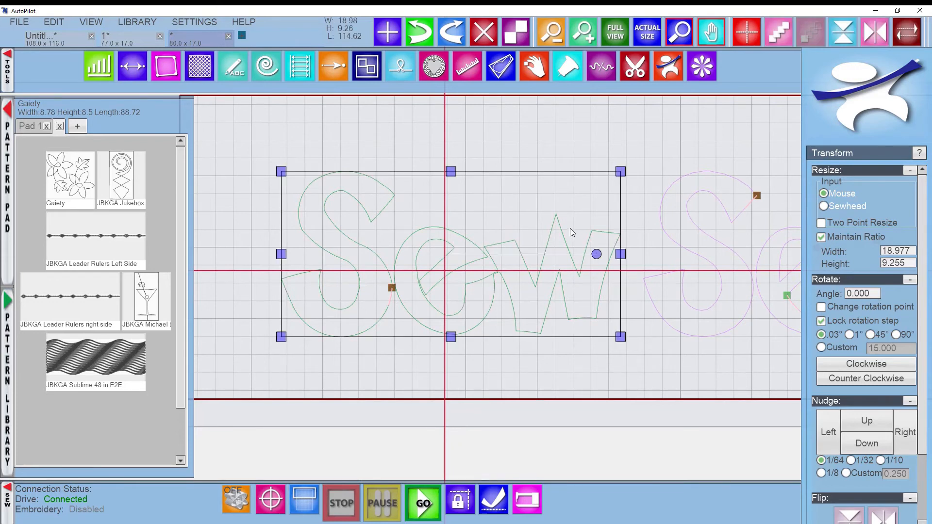
click(231, 68)
scroll(429, 320, up, 2)
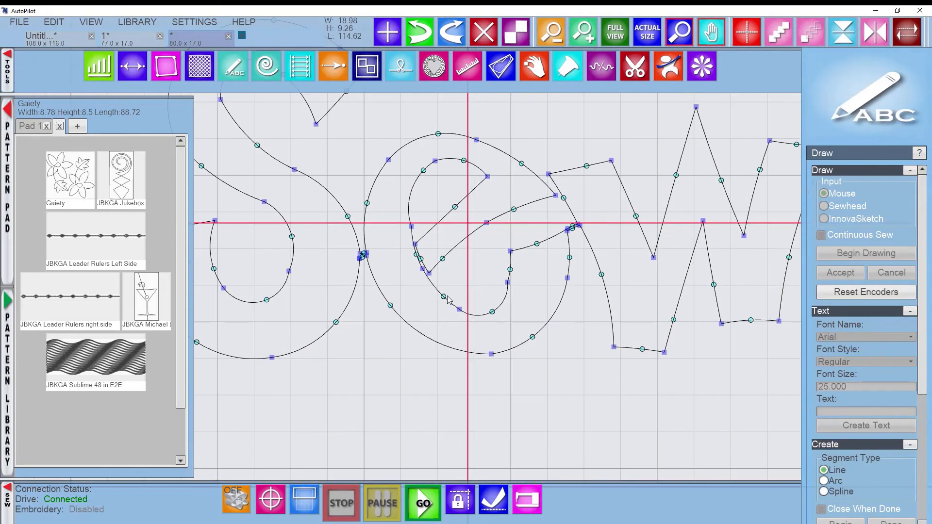
scroll(445, 301, down, 2)
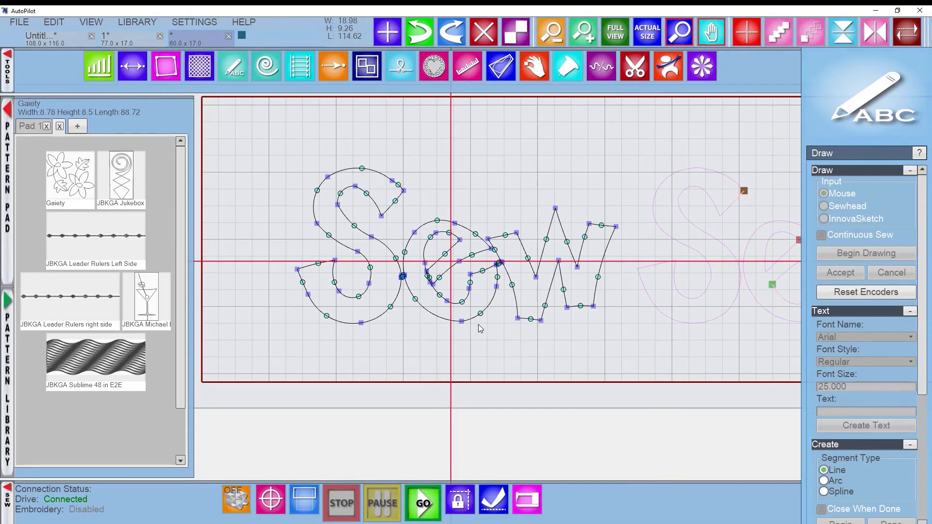
click(496, 342)
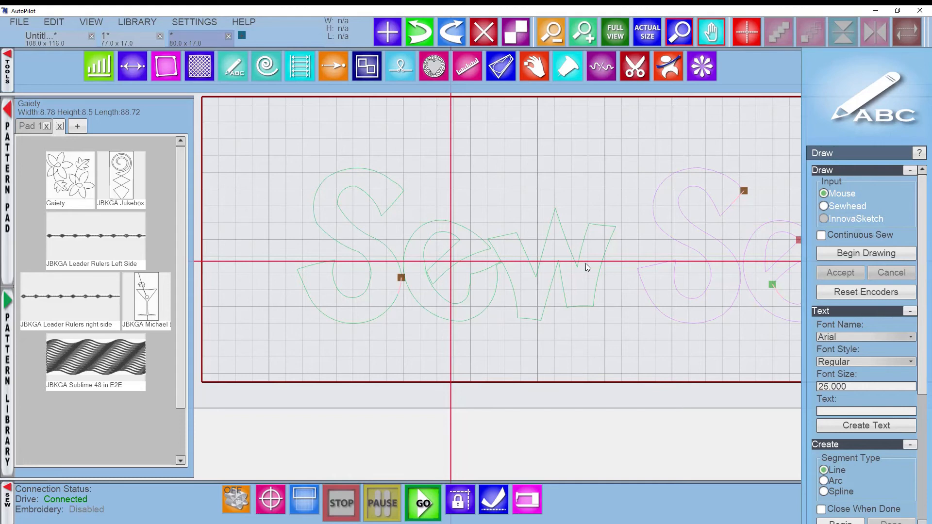
Select the traced "Sew" outline with the Transform tool and view it beside the locked lettering.
click(668, 73)
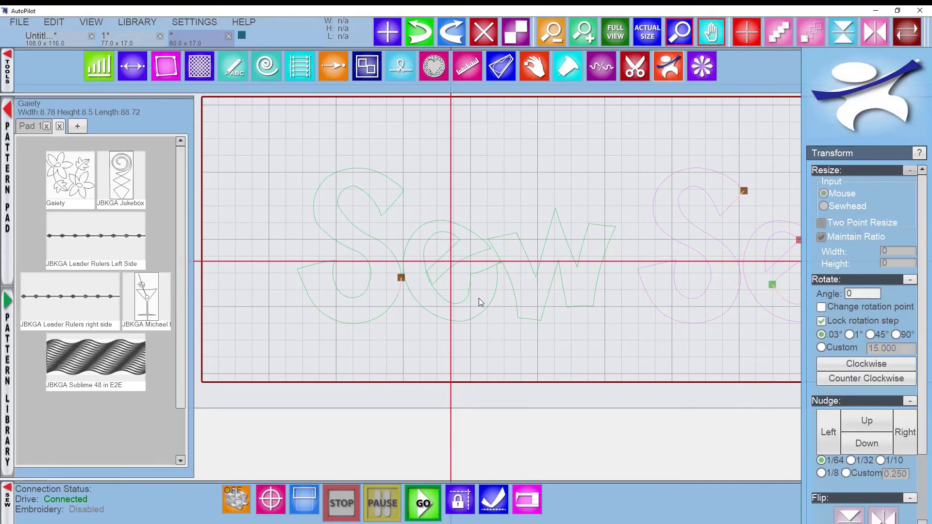
click(437, 256)
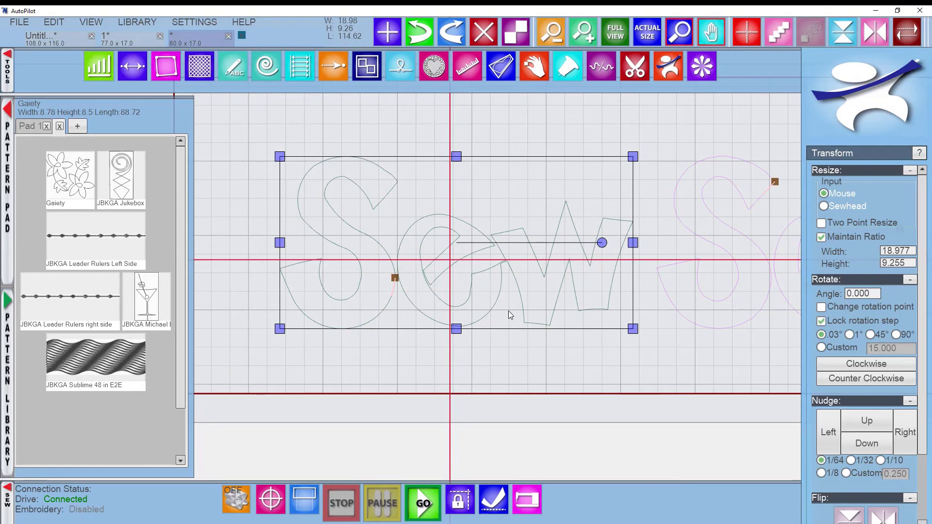
scroll(509, 311, down, 4)
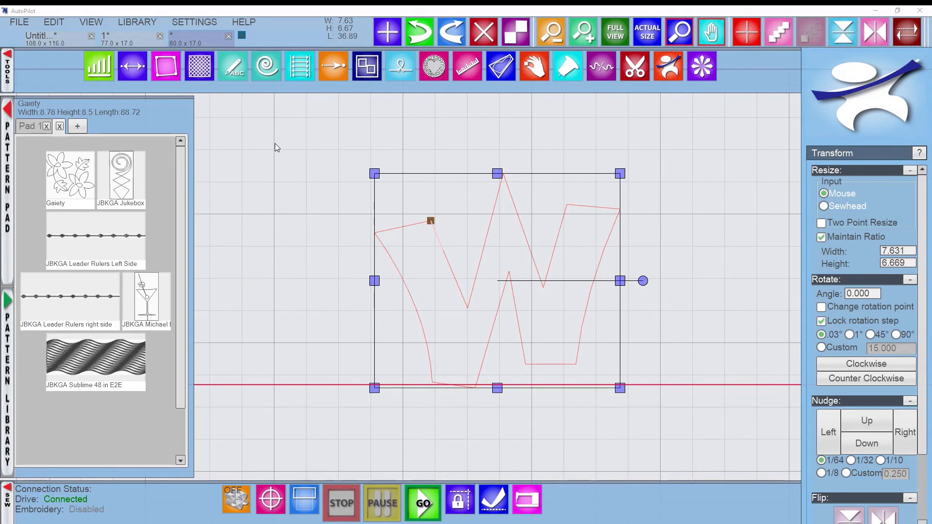
Show the points of the original "w" in the Draw tool and move its overlapping end point up past the upper-left stroke's corner.
click(228, 65)
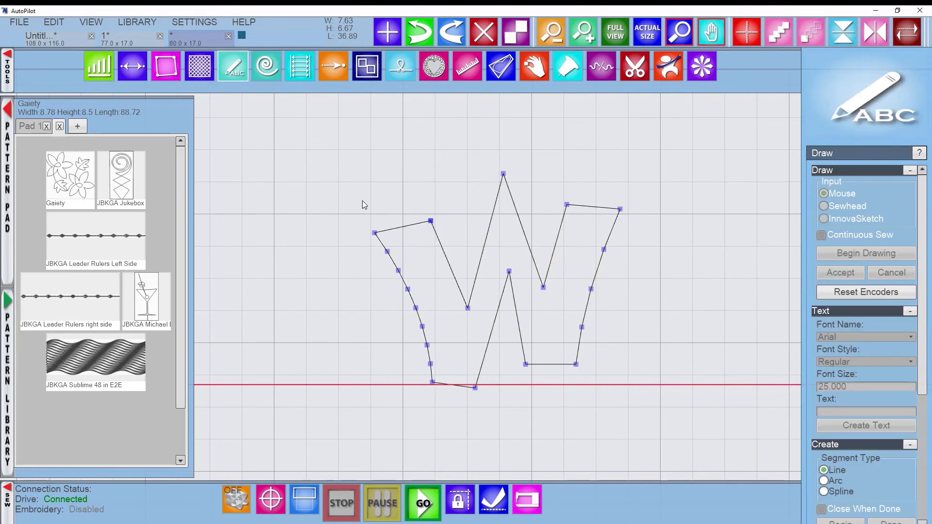
scroll(429, 224, up, 1)
scroll(429, 224, up, 1)
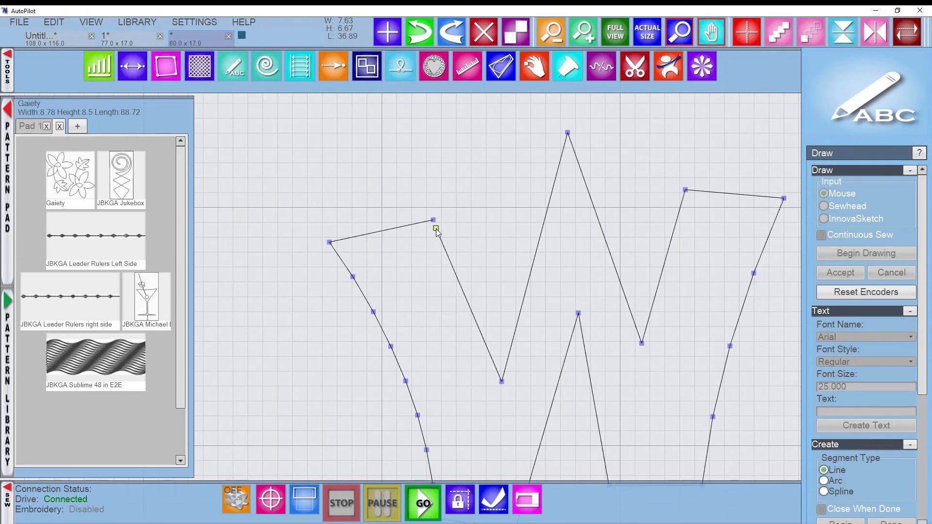
click(437, 227)
mouse_move(437, 226)
mouse_down()
mouse_move(448, 252)
mouse_move(435, 206)
mouse_move(443, 239)
mouse_up()
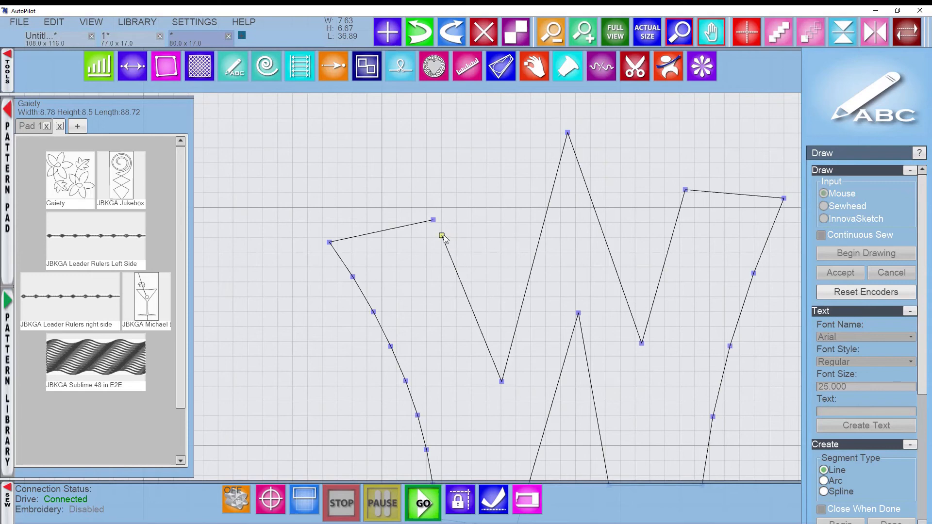
scroll(442, 238, up, 2)
drag(443, 237, 420, 192)
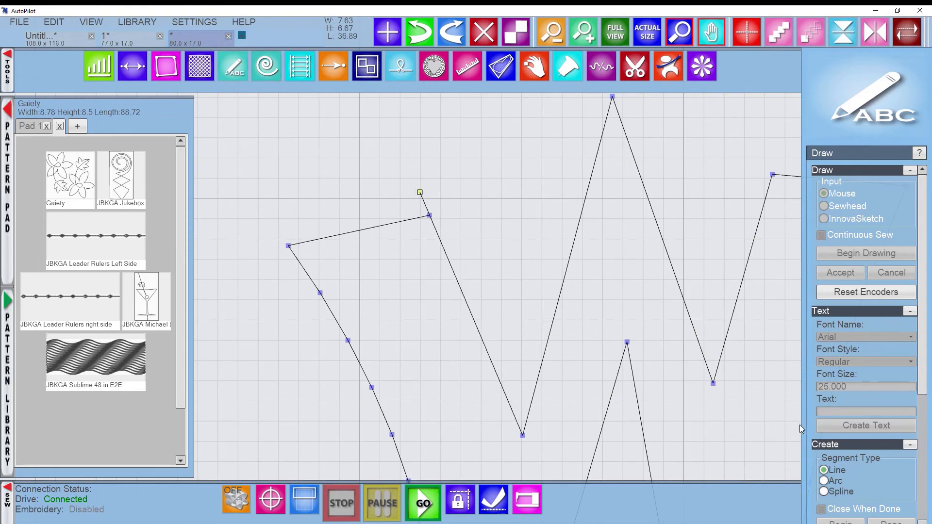
Turn on Add Points and insert a point on each side of the upper-left stroke's corner of the "w", along the extended line.
scroll(800, 425, down, 2)
scroll(871, 454, down, 3)
click(822, 429)
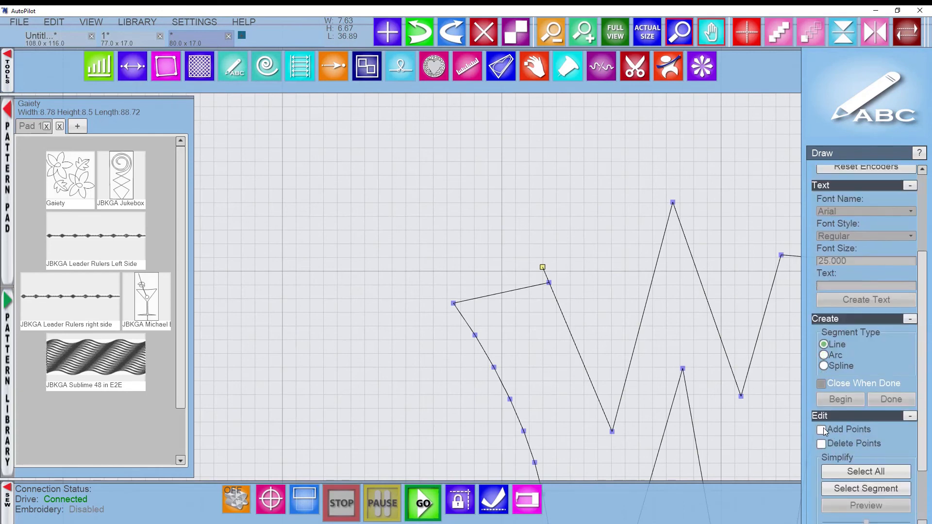
scroll(538, 301, up, 2)
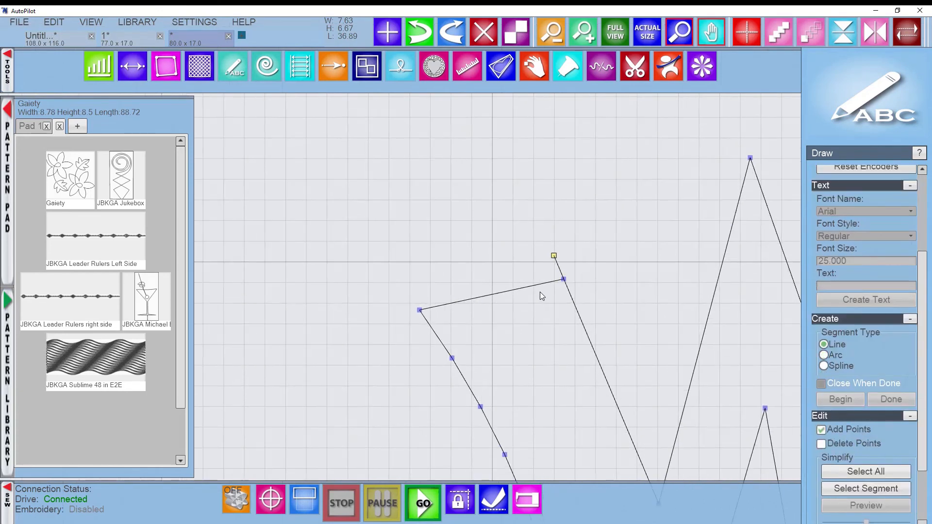
click(580, 293)
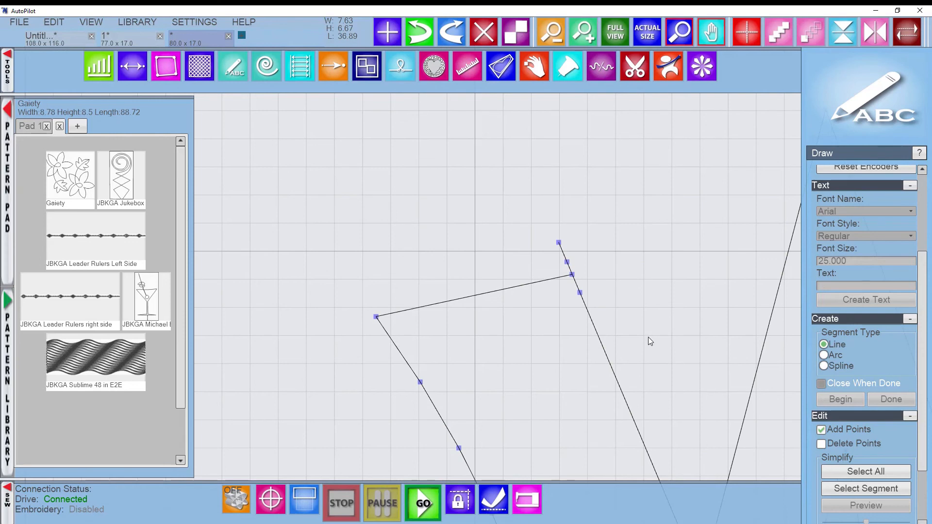
scroll(682, 374, down, 1)
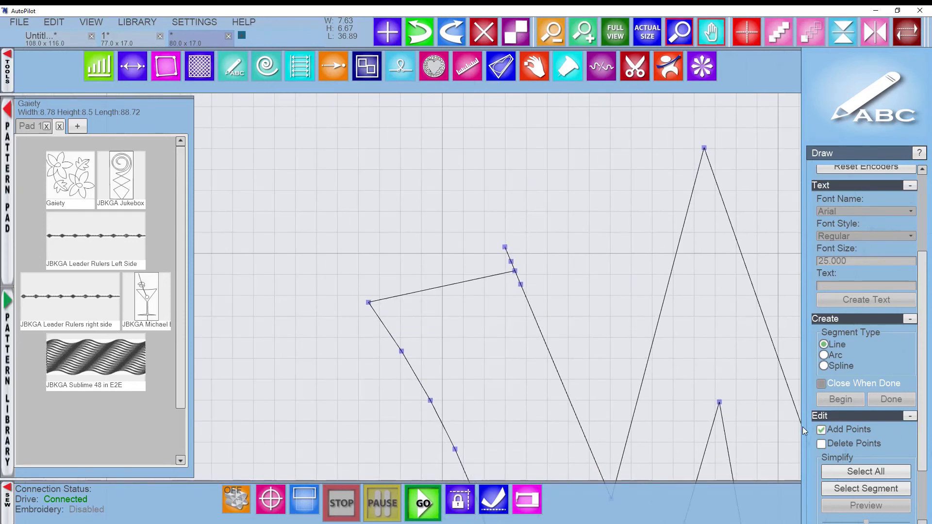
scroll(868, 471, down, 3)
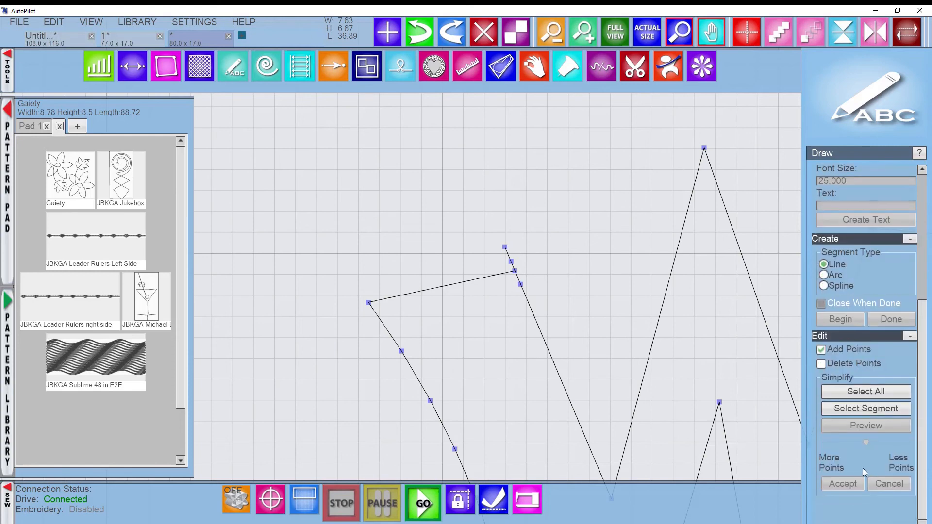
Move the "w" outline's loose end point onto the upper-left stroke's short top edge and the adjacent added point onto the corner, then deselect.
click(672, 73)
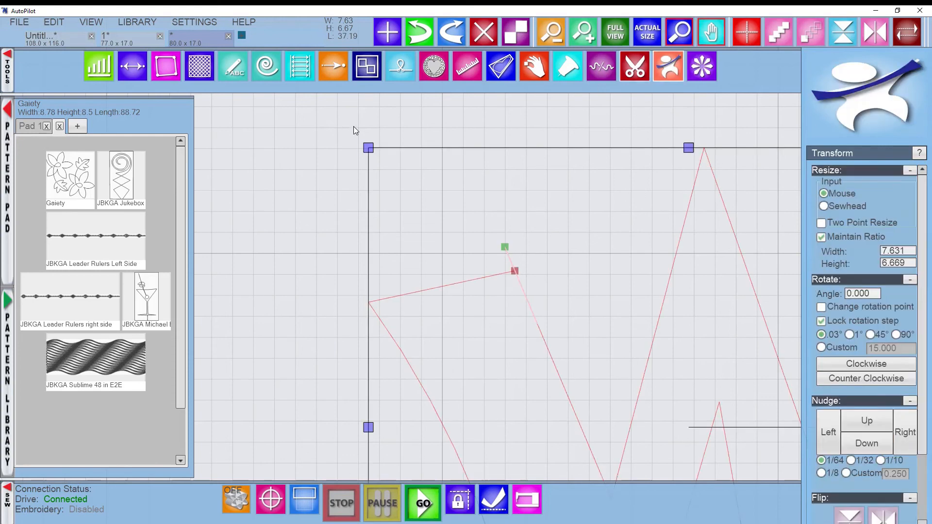
click(232, 67)
scroll(490, 267, up, 4)
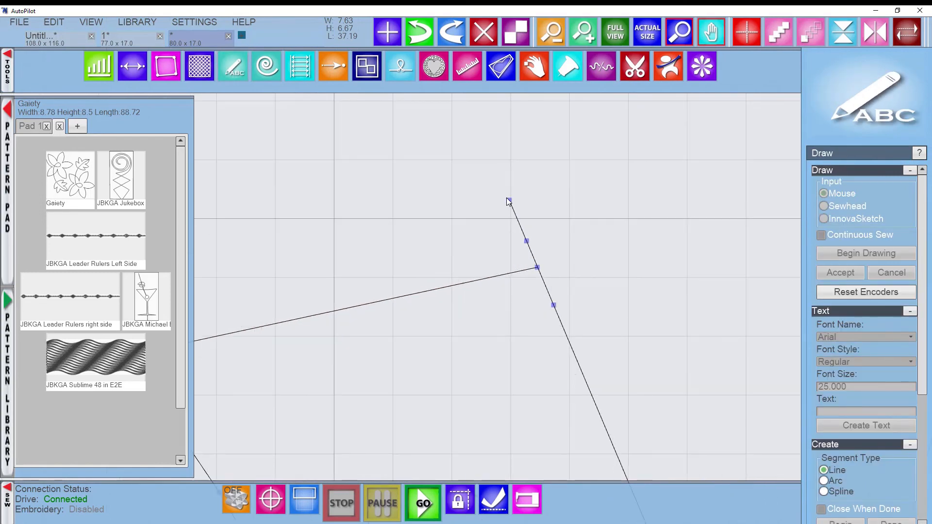
drag(507, 200, 409, 295)
drag(527, 241, 537, 268)
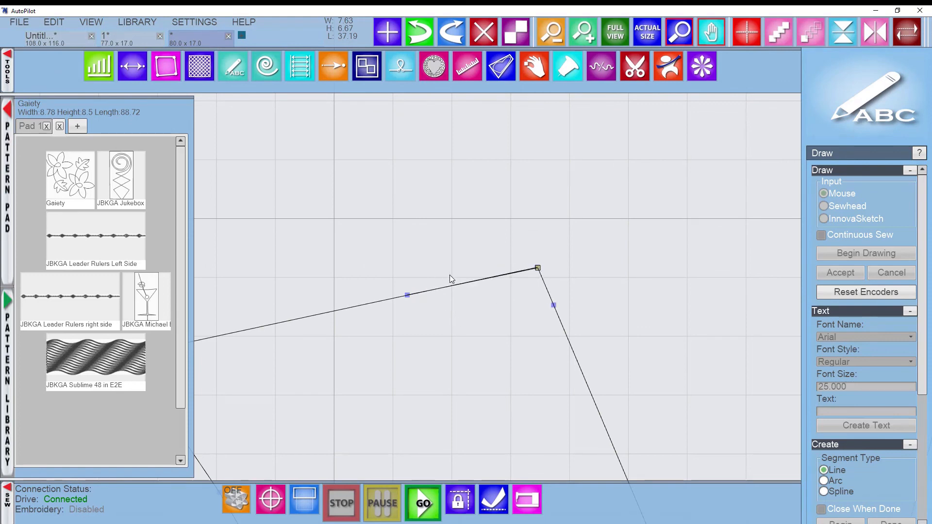
scroll(502, 347, down, 2)
drag(502, 348, 394, 239)
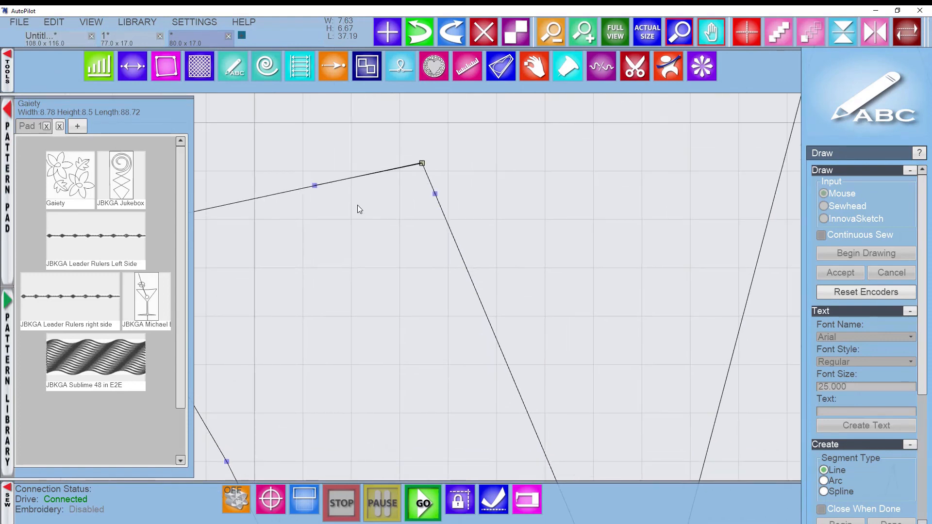
scroll(438, 254, down, 5)
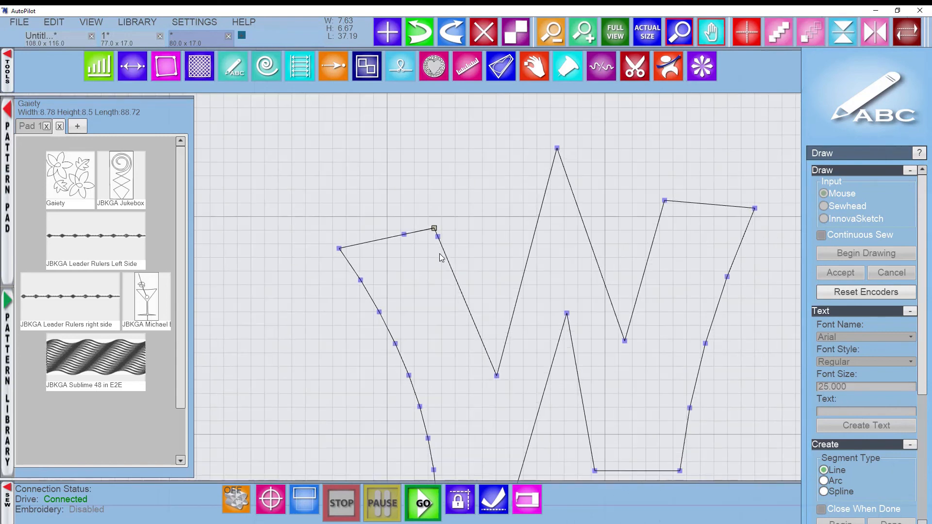
scroll(661, 226, down, 2)
scroll(661, 227, down, 1)
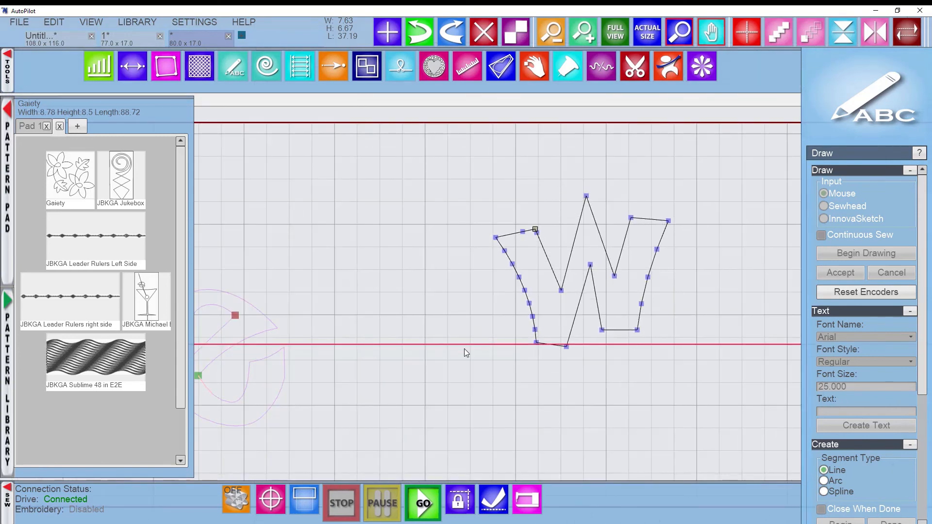
scroll(464, 349, down, 2)
right_click(306, 392)
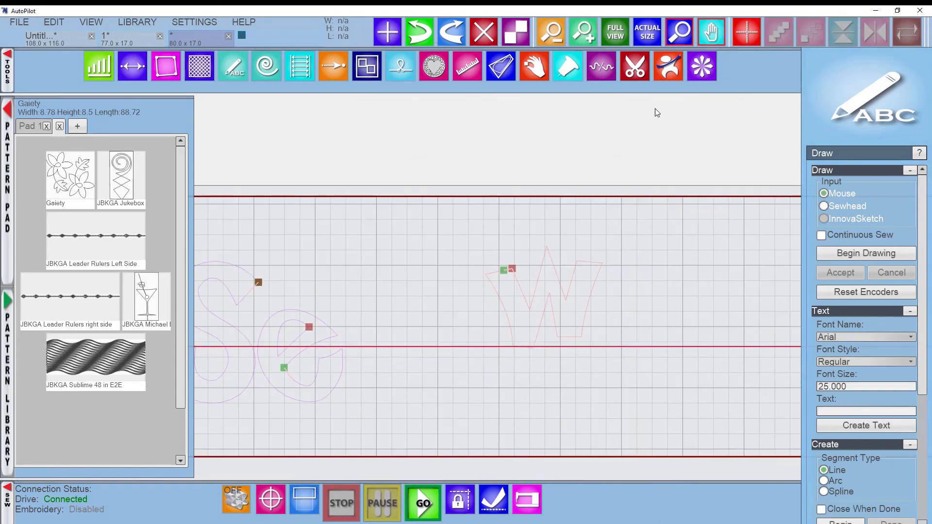
Select the "w" with the Transform tool and move it farther right, leaving a wider gap beside the "e".
click(669, 66)
click(559, 291)
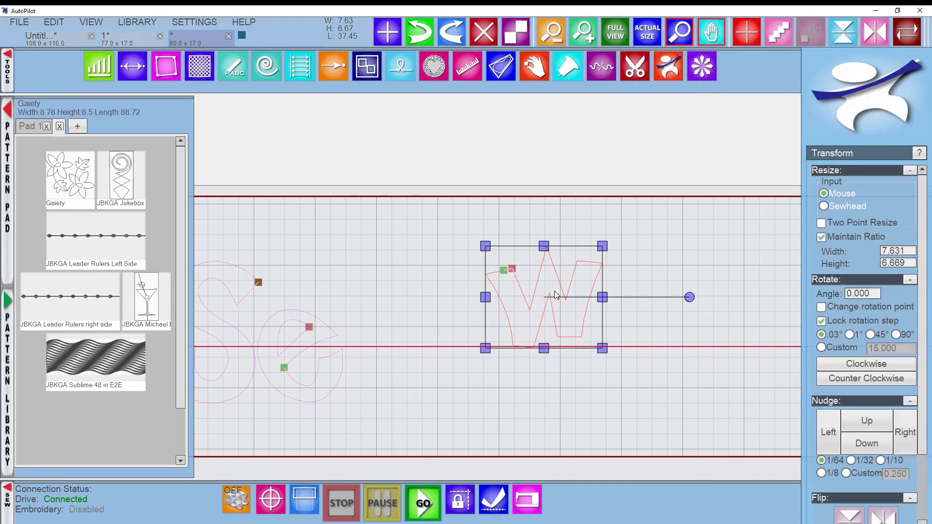
drag(557, 293, 558, 291)
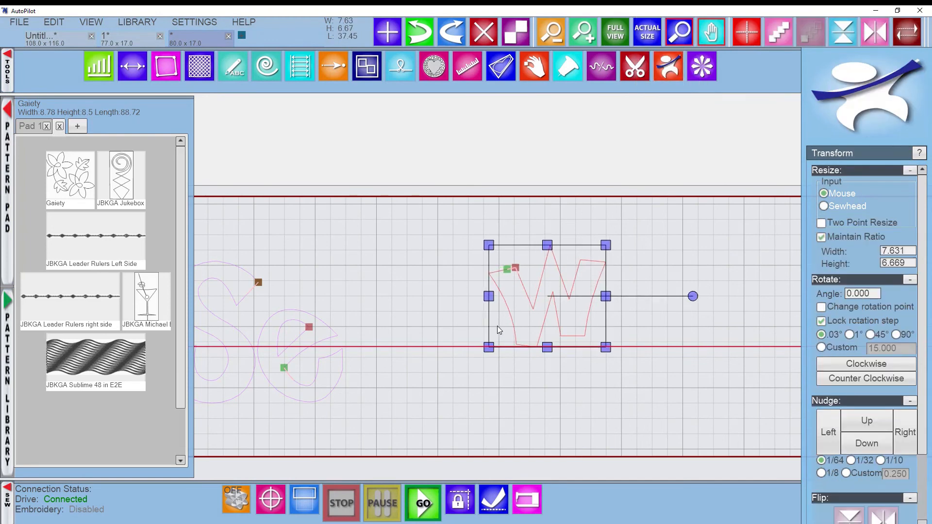
drag(497, 325, 576, 329)
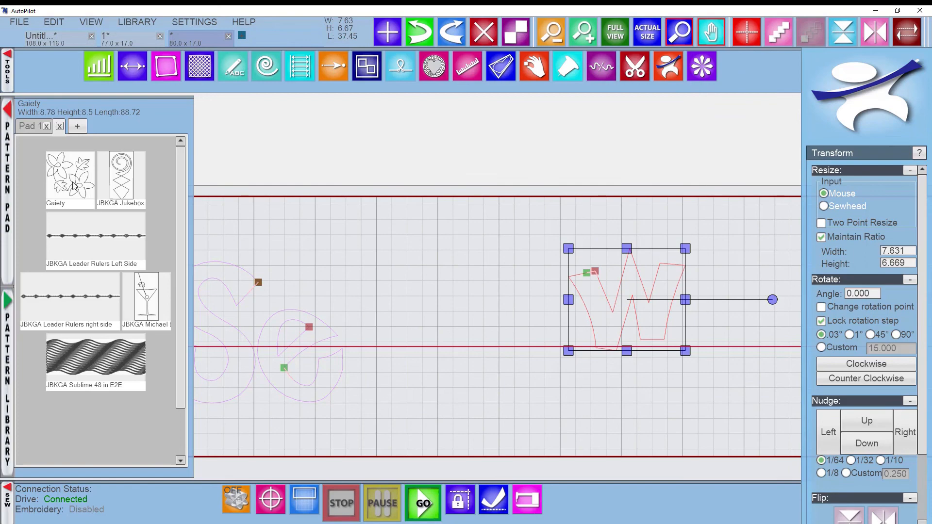
Place the Gaiety pattern in the gap between the "e" and the "w".
drag(73, 185, 454, 296)
scroll(451, 293, up, 2)
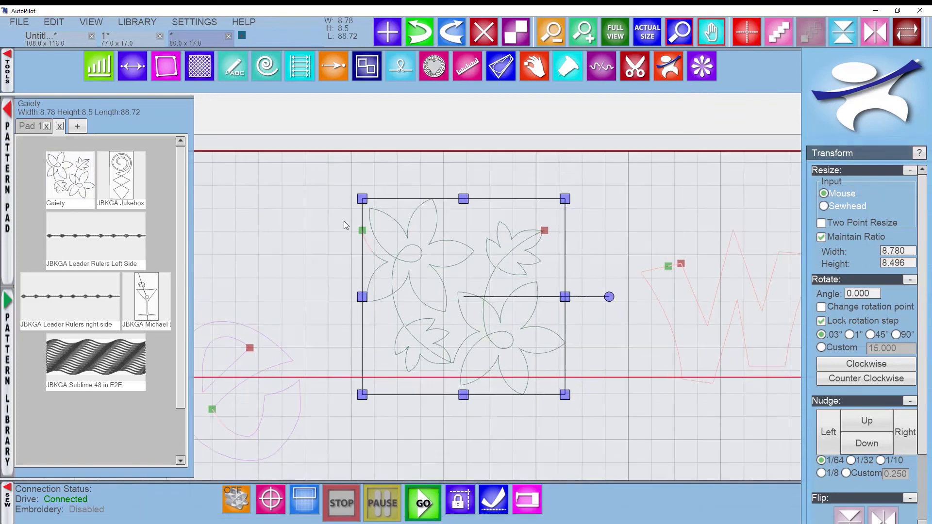
scroll(387, 249, up, 4)
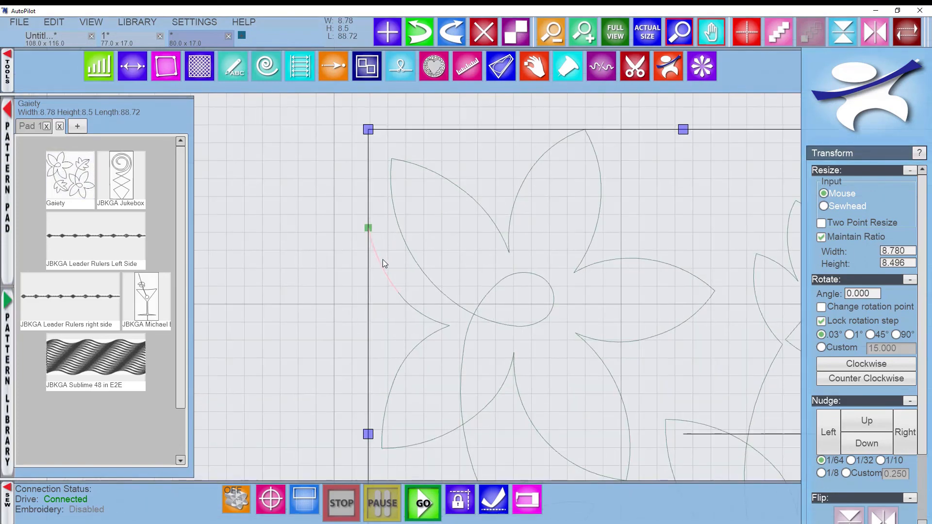
Show the Gaiety pattern's points in the Draw tool, move its second point up to the start point, and select the third point.
click(231, 63)
scroll(371, 234, up, 5)
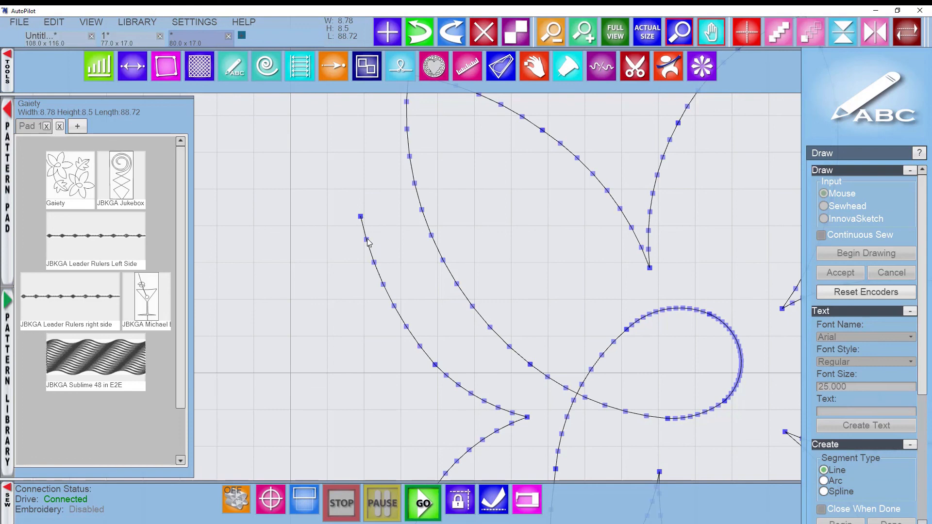
drag(368, 242, 361, 225)
drag(358, 262, 375, 265)
scroll(339, 300, down, 4)
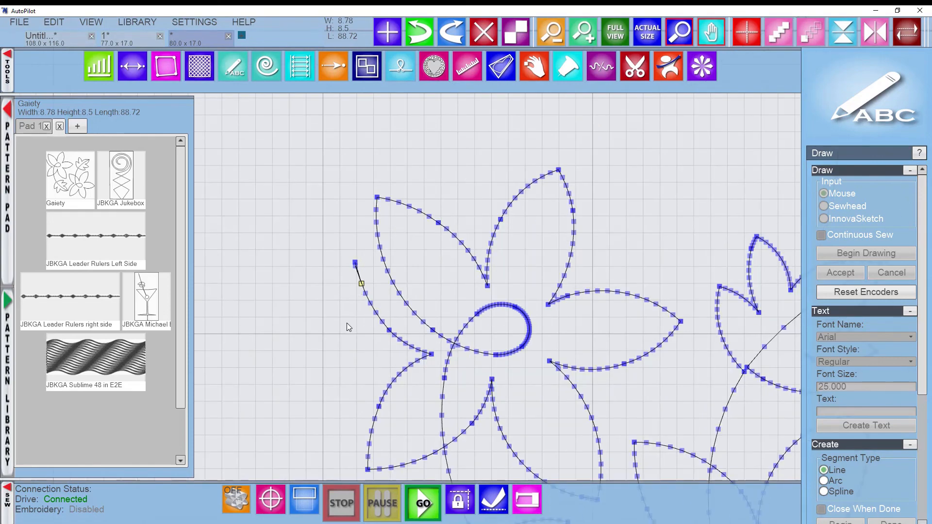
scroll(346, 322, down, 3)
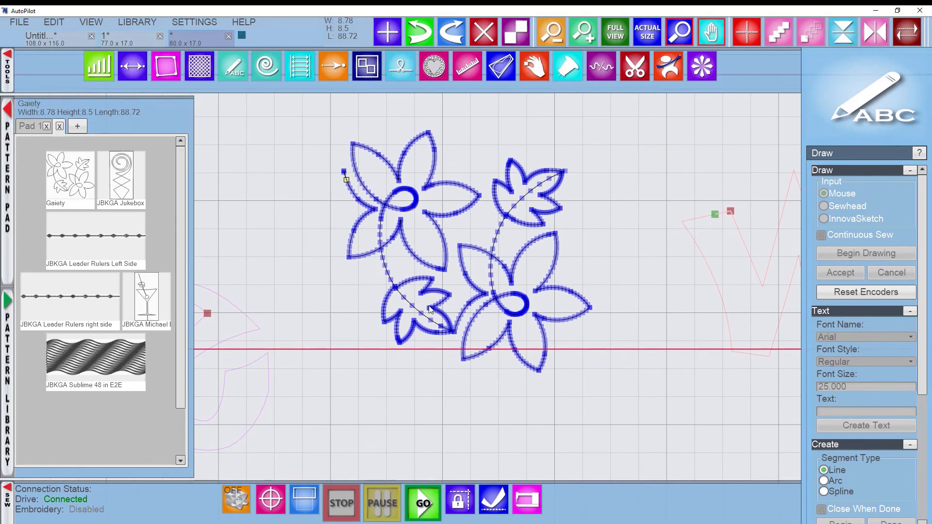